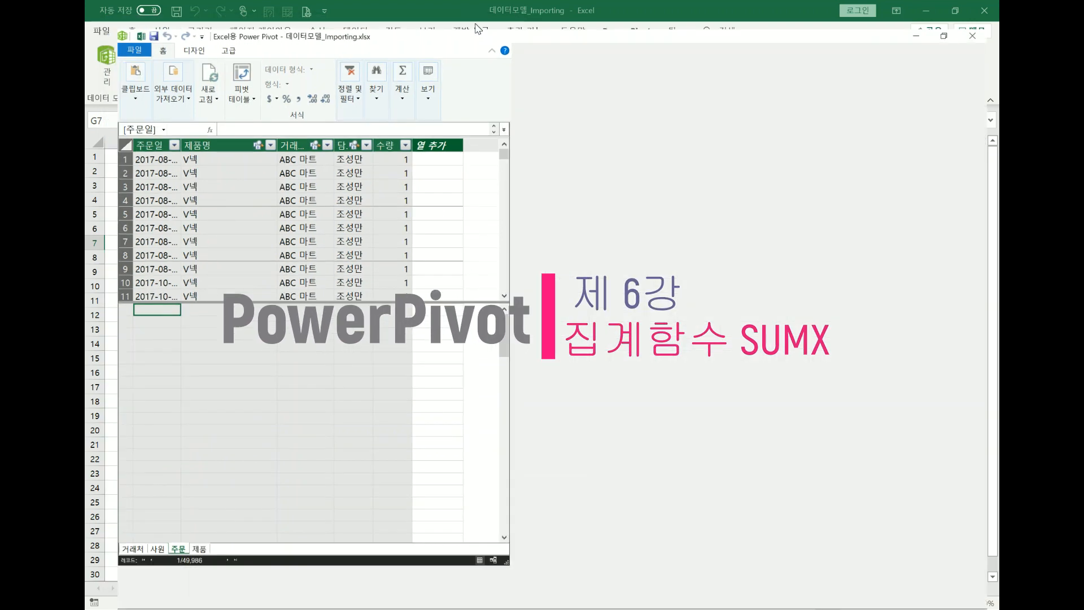
In the maximized Power Pivot window, try to add a calculated column to the 제품 table with the formula ='제품'[매출단가]*10%.
{"action": "left_click", "coordinate": [476, 25]}
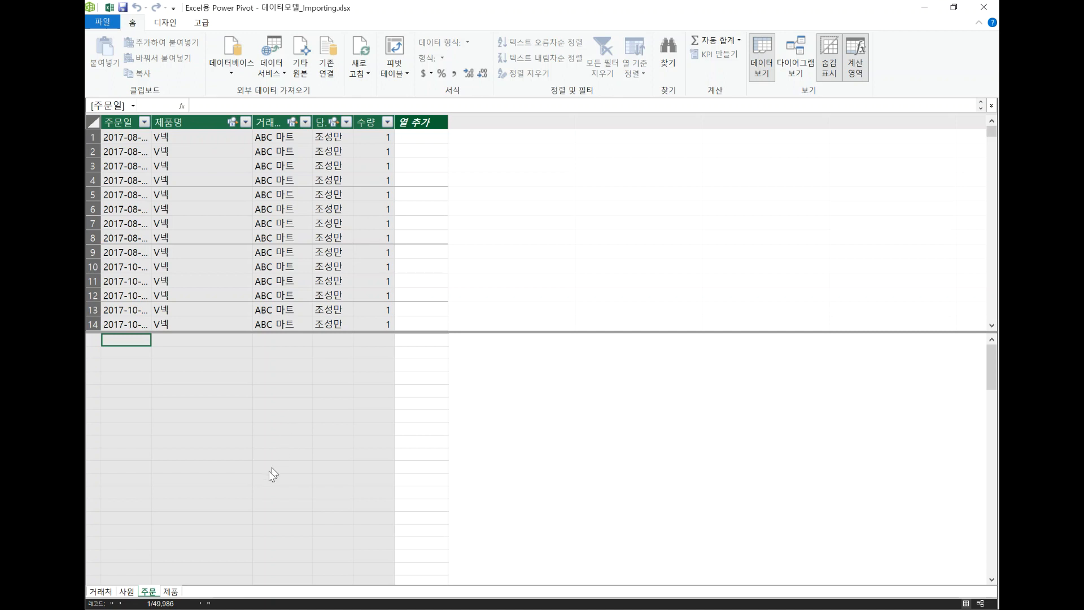
{"action": "left_click", "coordinate": [172, 590]}
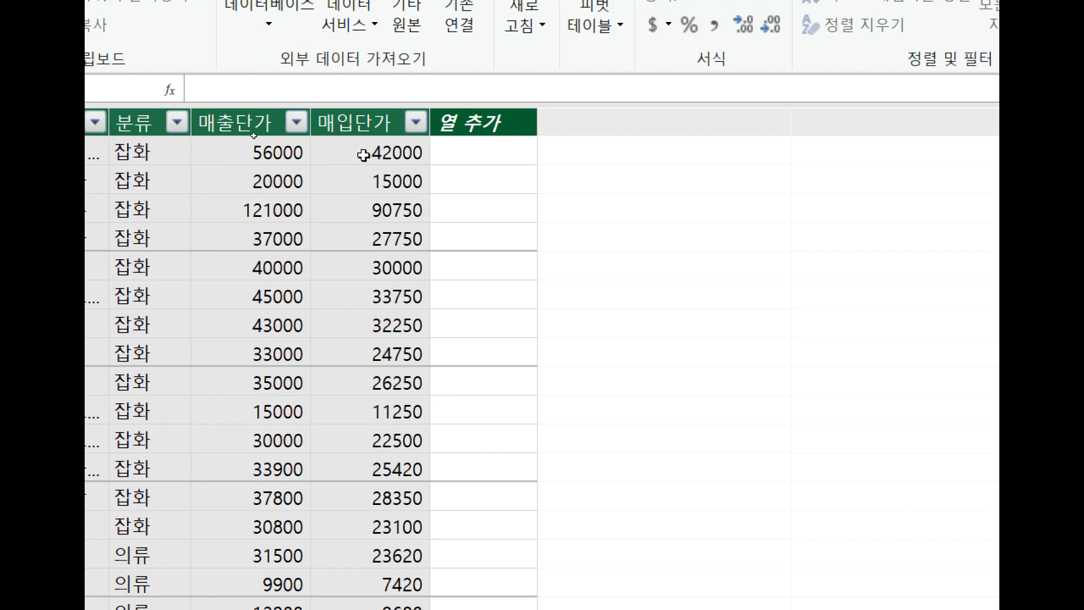
{"action": "left_click", "coordinate": [488, 152]}
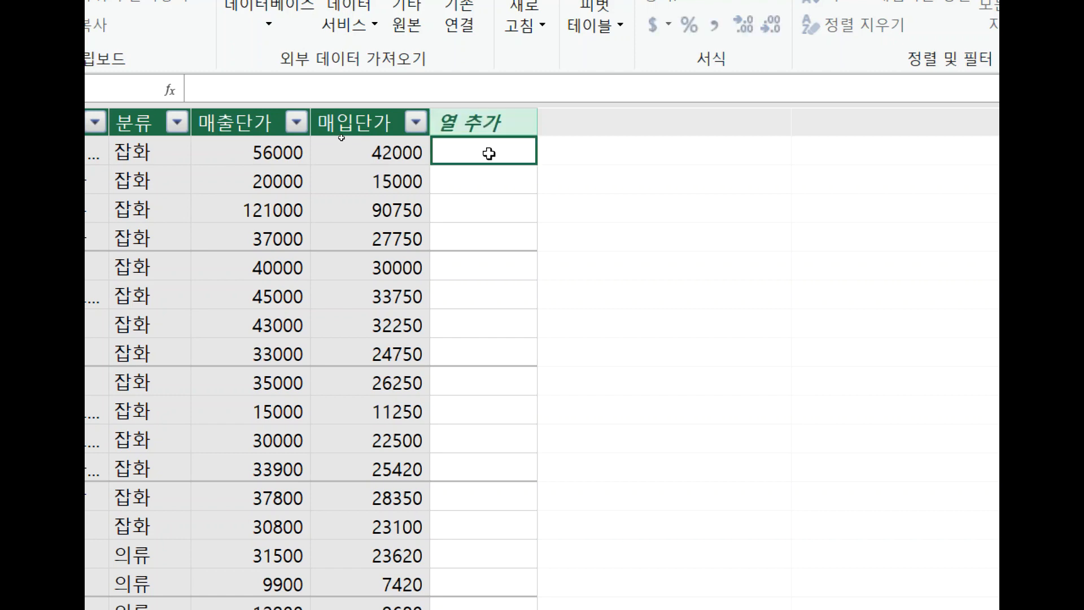
{"action": "left_click", "coordinate": [218, 89]}
{"action": "type", "text": "="}
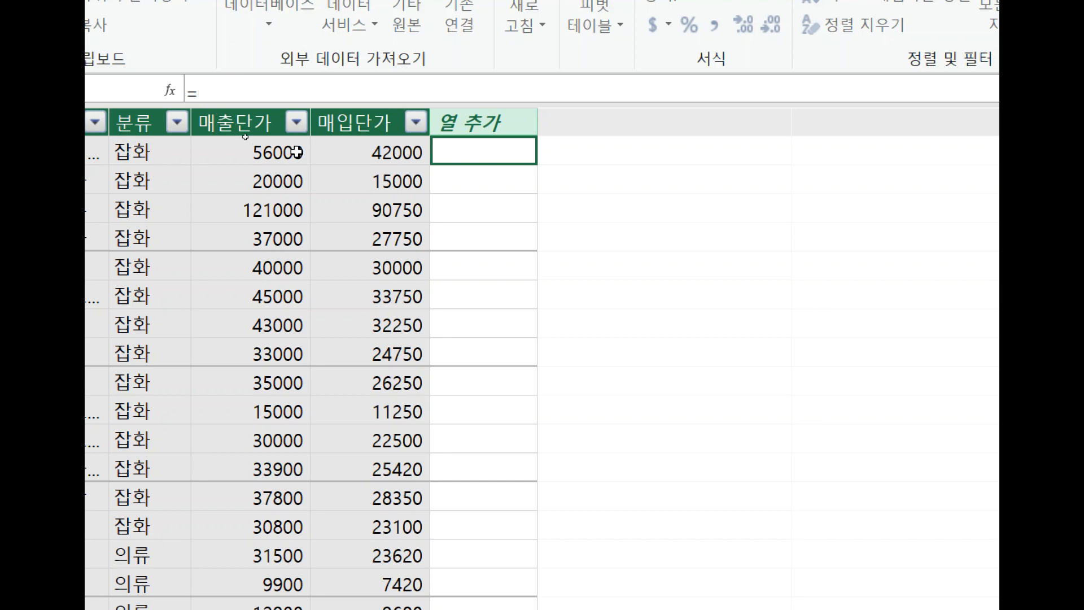
{"action": "left_click", "coordinate": [297, 152]}
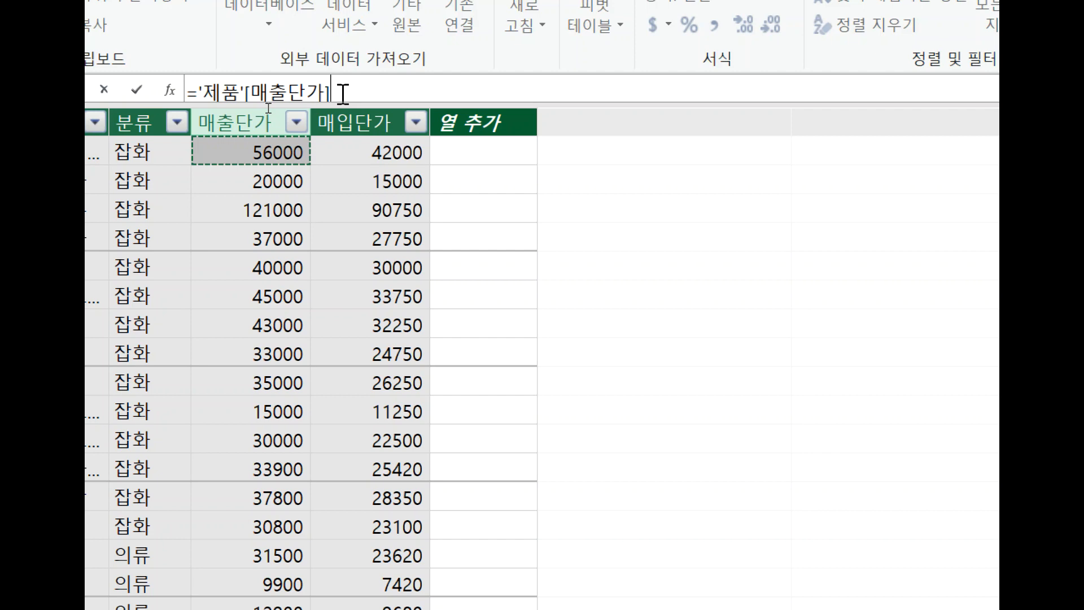
{"action": "type", "text": "*10%"}
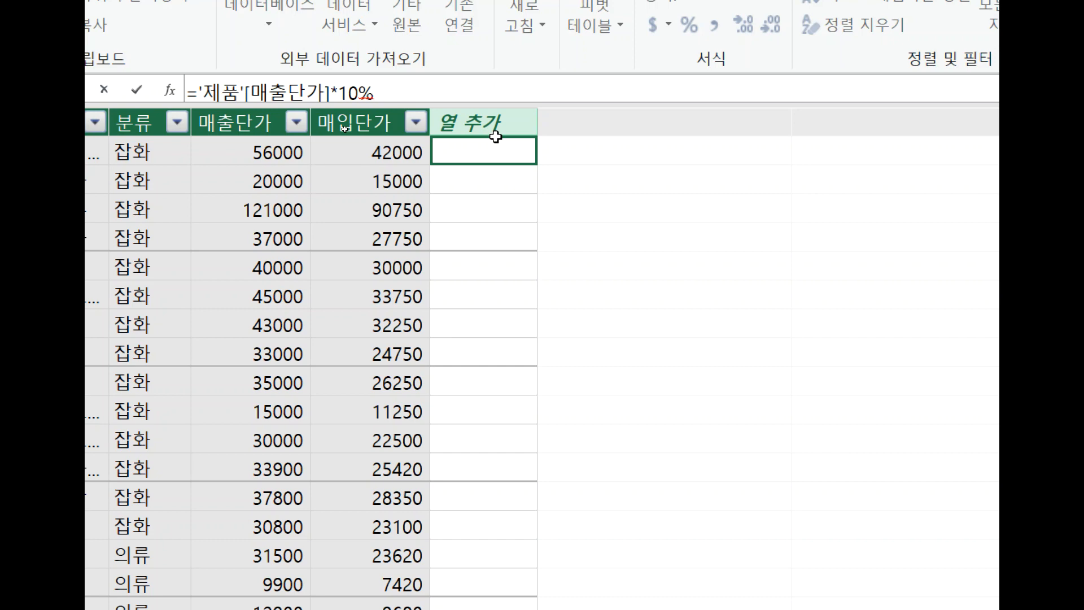
{"action": "key", "text": "Return"}
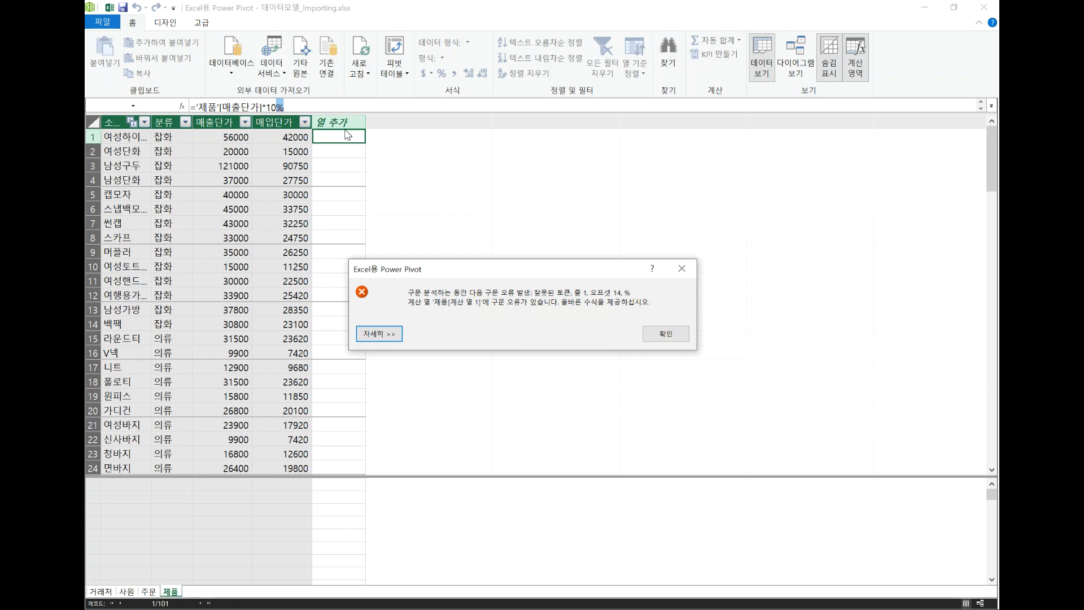
Expand and read through the formula error's details, and dismiss the error message.
{"action": "left_click", "coordinate": [374, 332]}
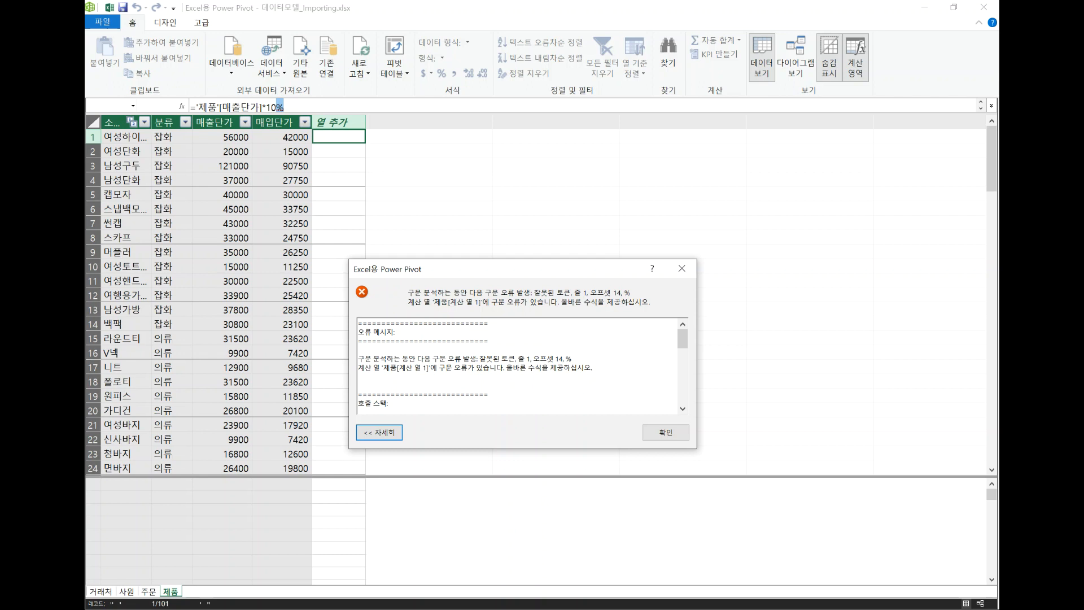
{"action": "scroll", "coordinate": [519, 364], "scroll_direction": "down", "scroll_amount": 5}
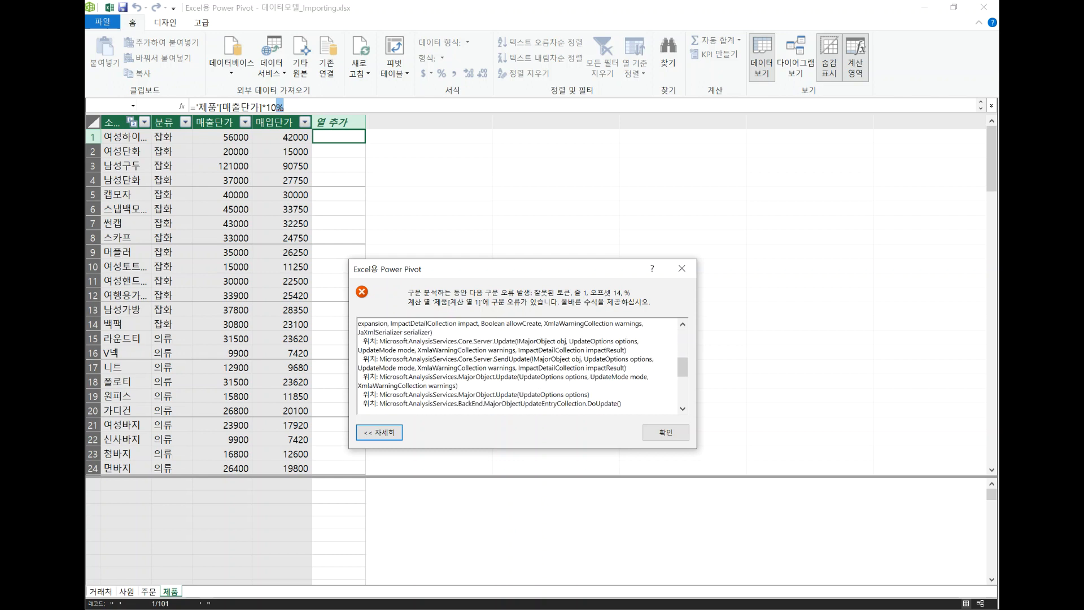
{"action": "scroll", "coordinate": [519, 364], "scroll_direction": "down", "scroll_amount": 4}
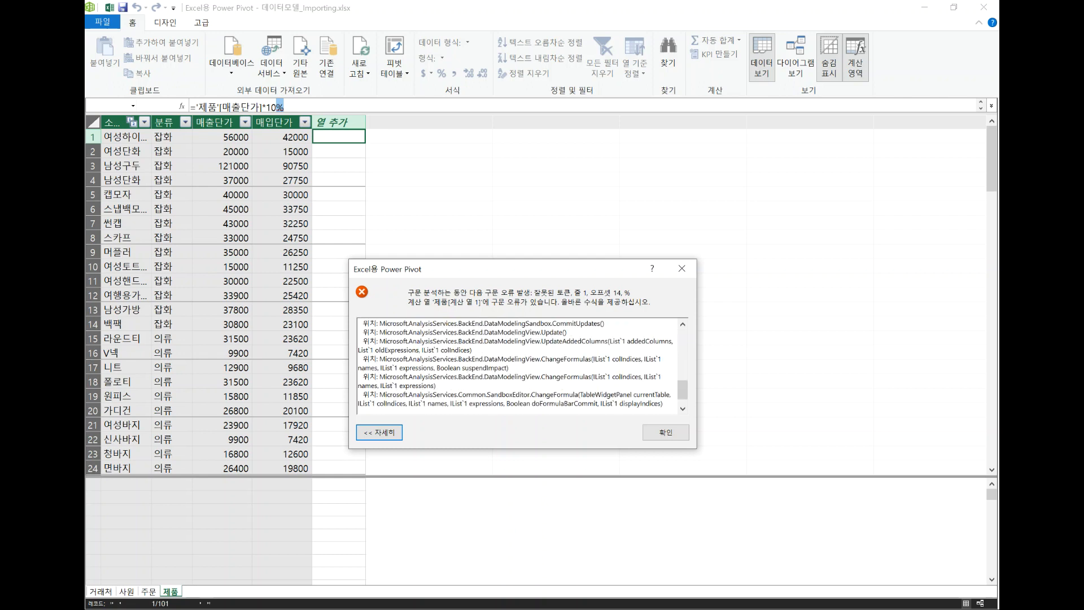
{"action": "left_click", "coordinate": [658, 432]}
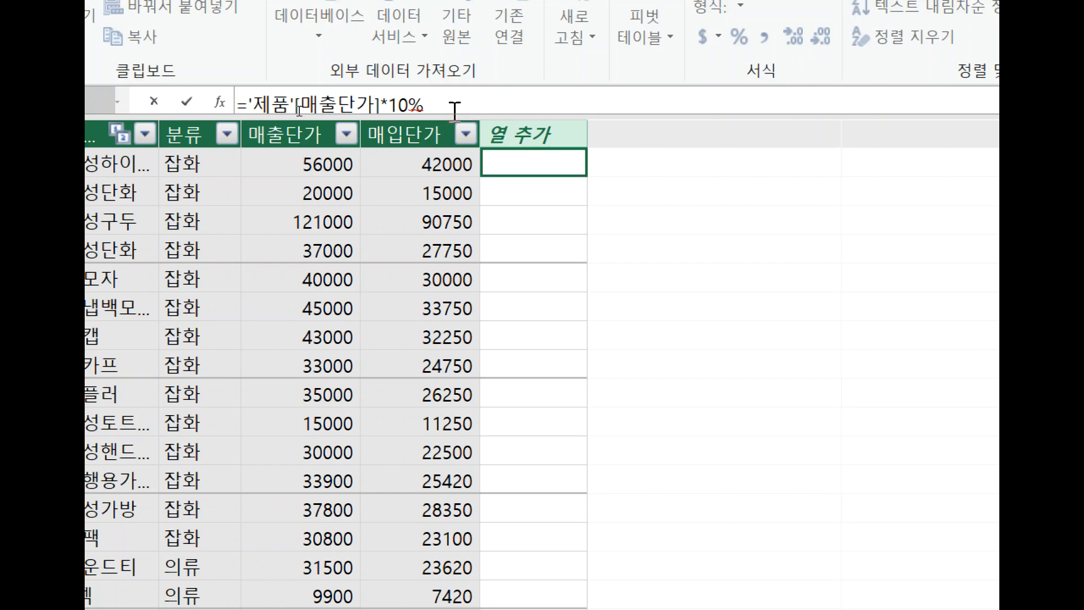
Replace 10% with 0.1 in the new column's formula so it reads ='제품'[매출단가]*0.1, and commit it.
{"action": "key", "text": "BackSpace"}
{"action": "key", "text": "BackSpace"}
{"action": "key", "text": "BackSpace"}
{"action": "type", "text": "0.1"}
{"action": "key", "text": "Return"}
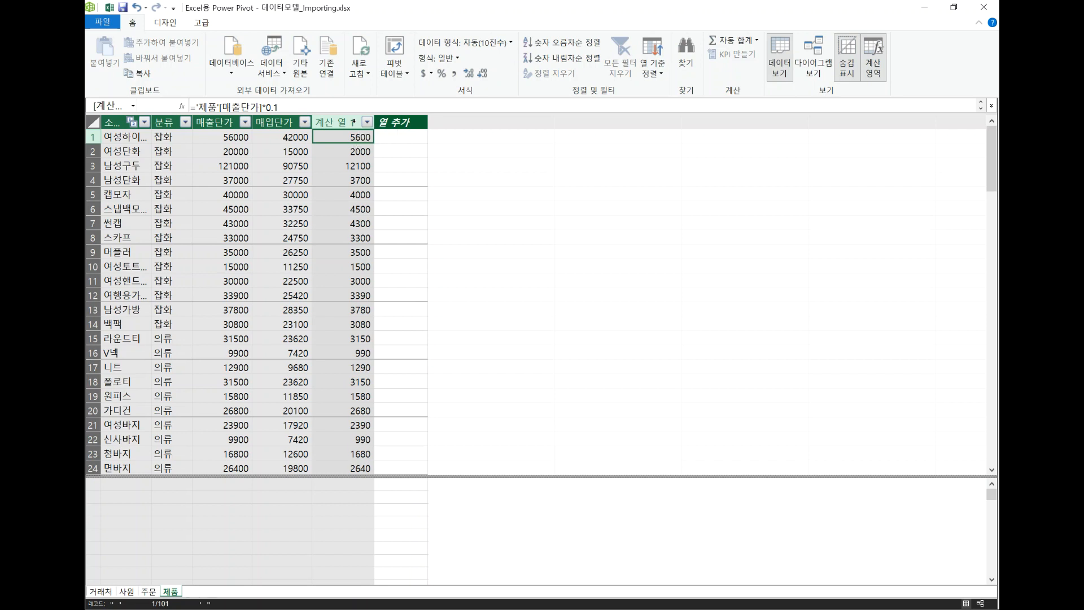
Rename the new calculated column in the 제품 table as 부가세.
{"action": "left_click", "coordinate": [353, 121]}
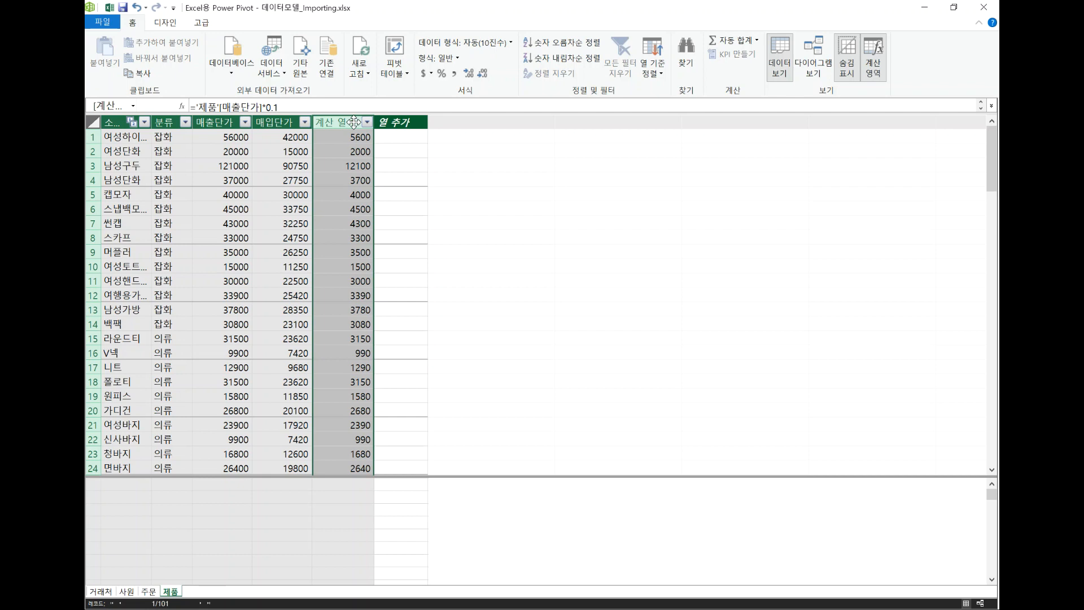
{"action": "double_click", "coordinate": [354, 122]}
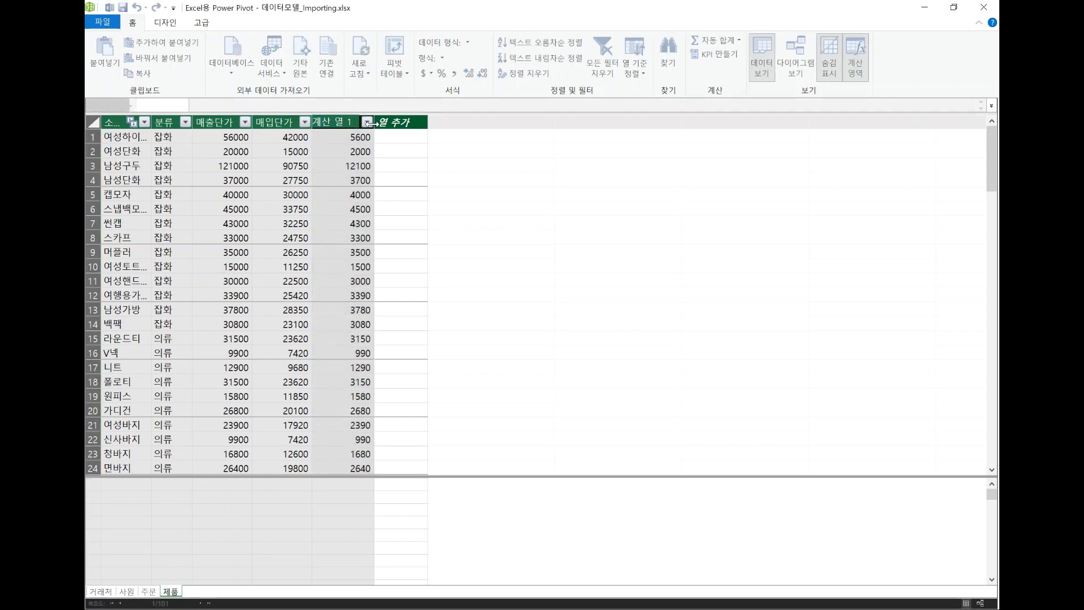
{"action": "key", "text": "BackSpace"}
{"action": "key", "text": "BackSpace"}
{"action": "key", "text": "BackSpace"}
{"action": "key", "text": "BackSpace"}
{"action": "key", "text": "BackSpace"}
{"action": "key", "text": "BackSpace"}
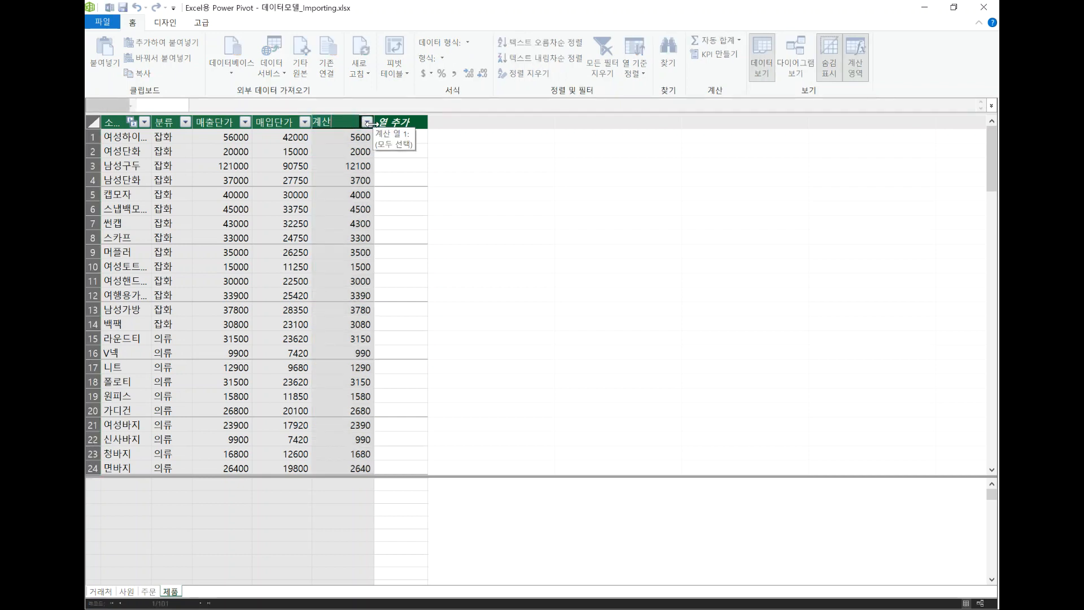
{"action": "type", "text": "q부"}
{"action": "key", "text": "BackSpace"}
{"action": "key", "text": "BackSpace"}
{"action": "type", "text": "부가세"}
{"action": "key", "text": "Return"}
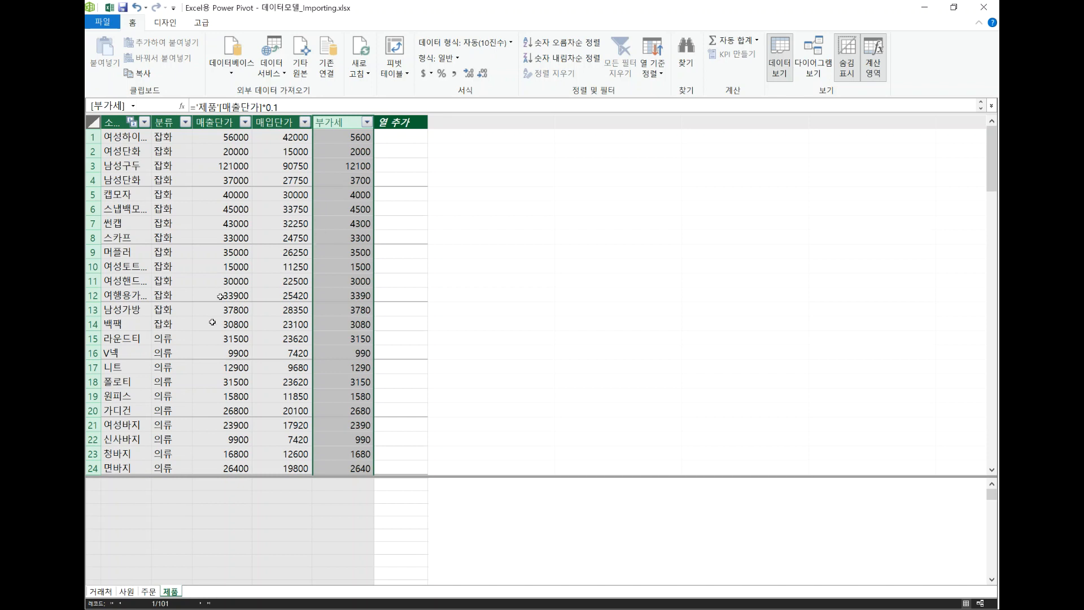
Start a calculated column formula in the 주문 table's first empty column using the RELATED function.
{"action": "left_click", "coordinate": [149, 591]}
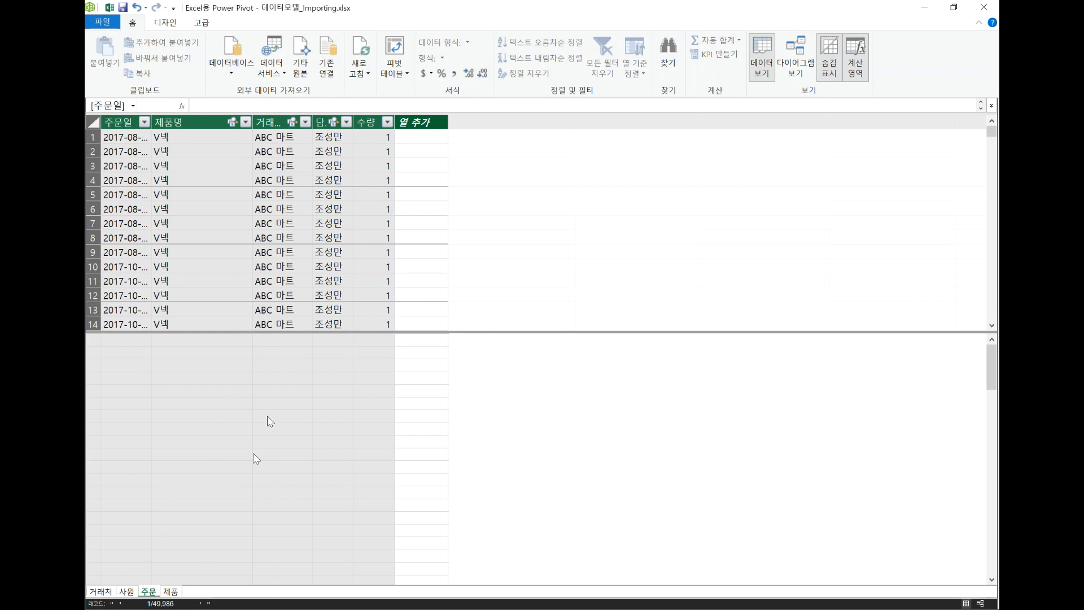
{"action": "left_click", "coordinate": [171, 591]}
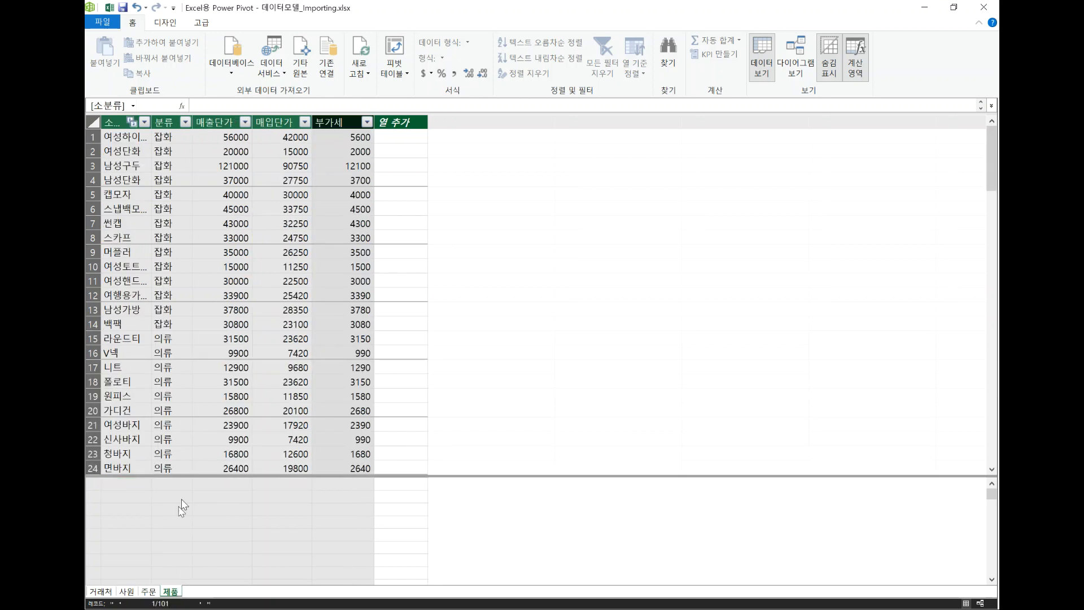
{"action": "left_click", "coordinate": [148, 591]}
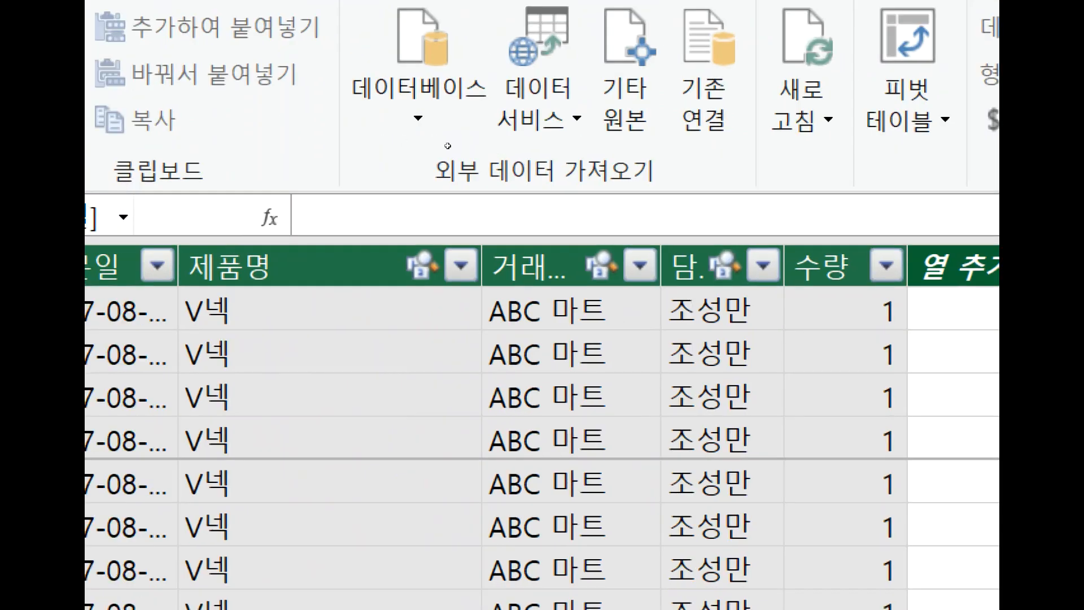
{"action": "left_click", "coordinate": [933, 315]}
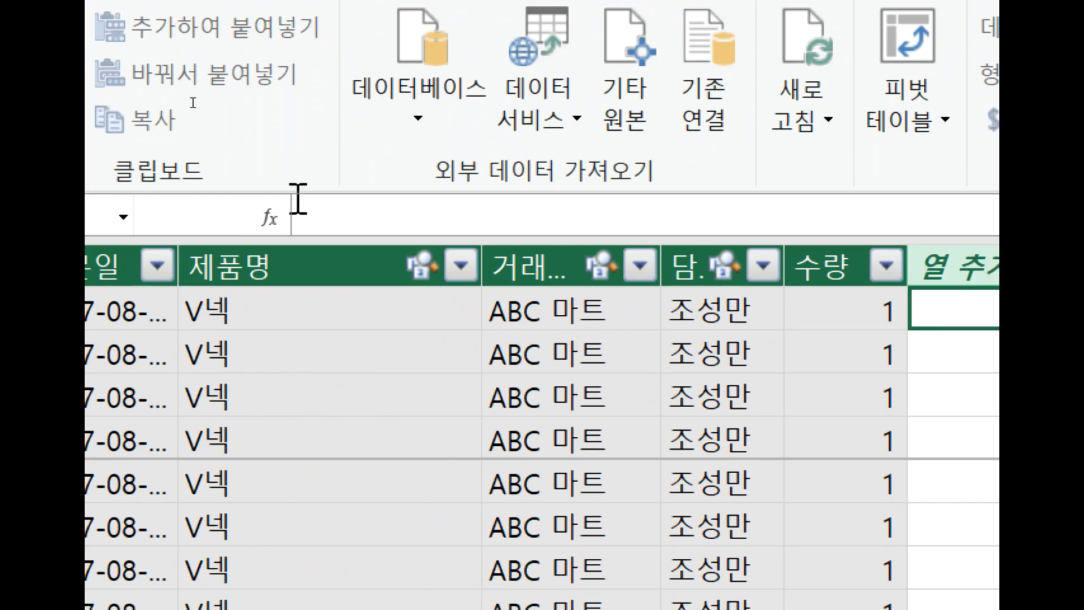
{"action": "left_click", "coordinate": [334, 215]}
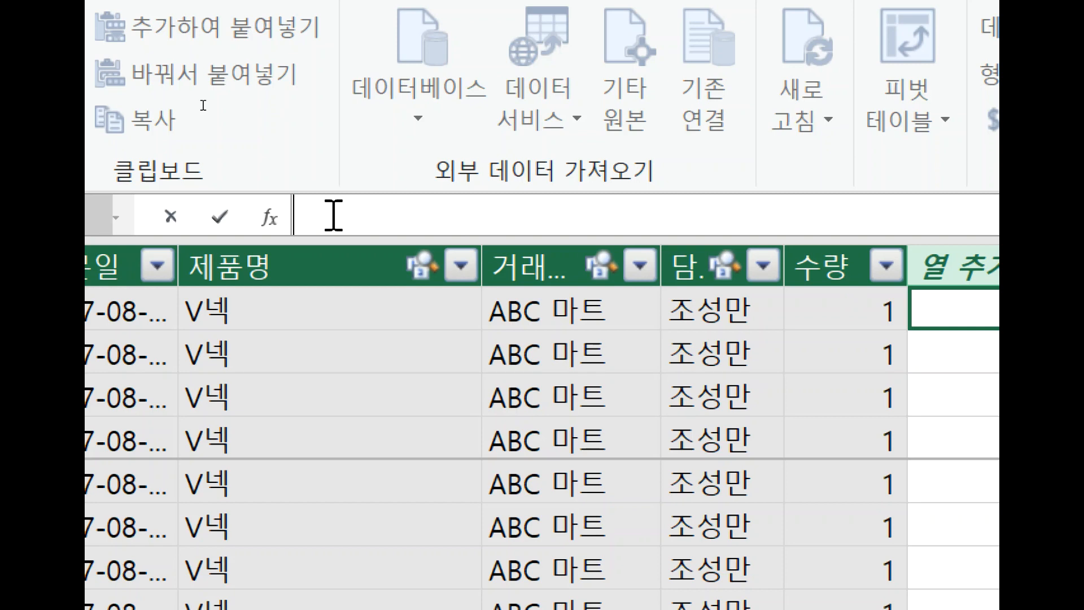
{"action": "type", "text": "=ㄱ"}
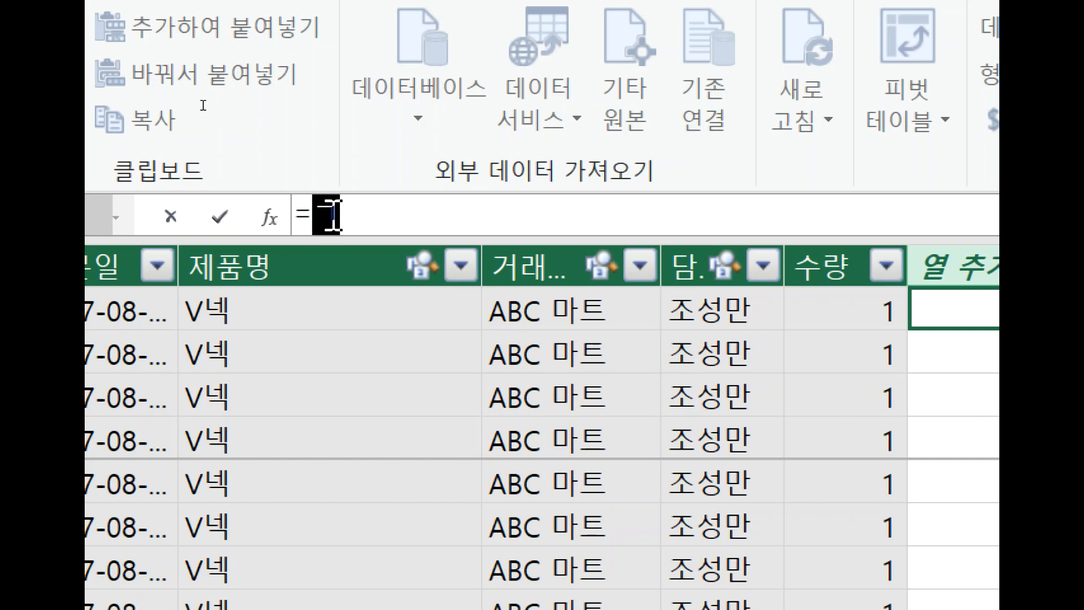
{"action": "key", "text": "BackSpace"}
{"action": "type", "text": "r"}
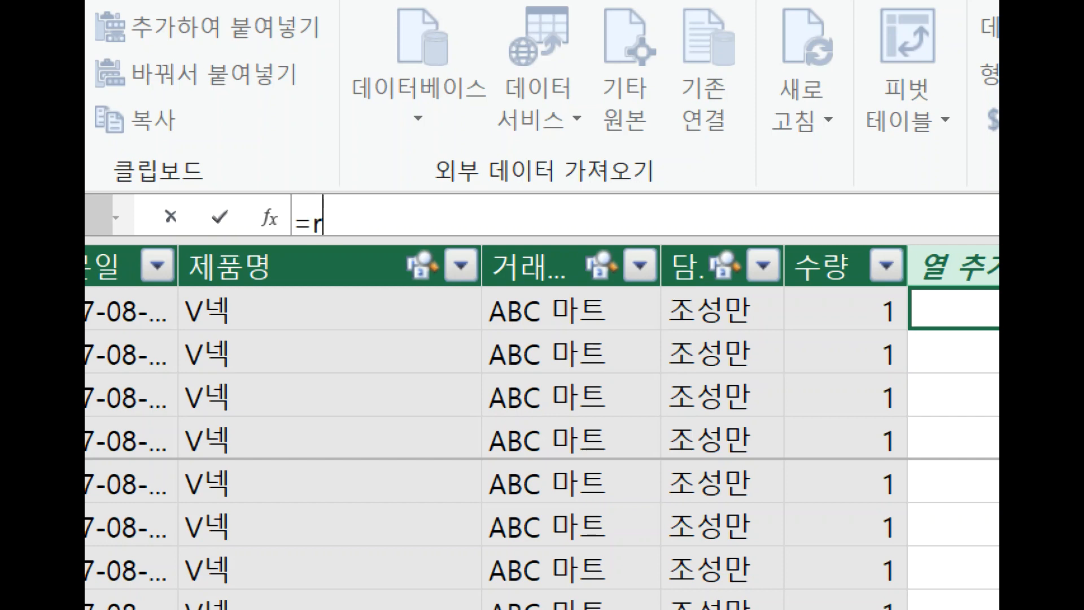
{"action": "type", "text": "e"}
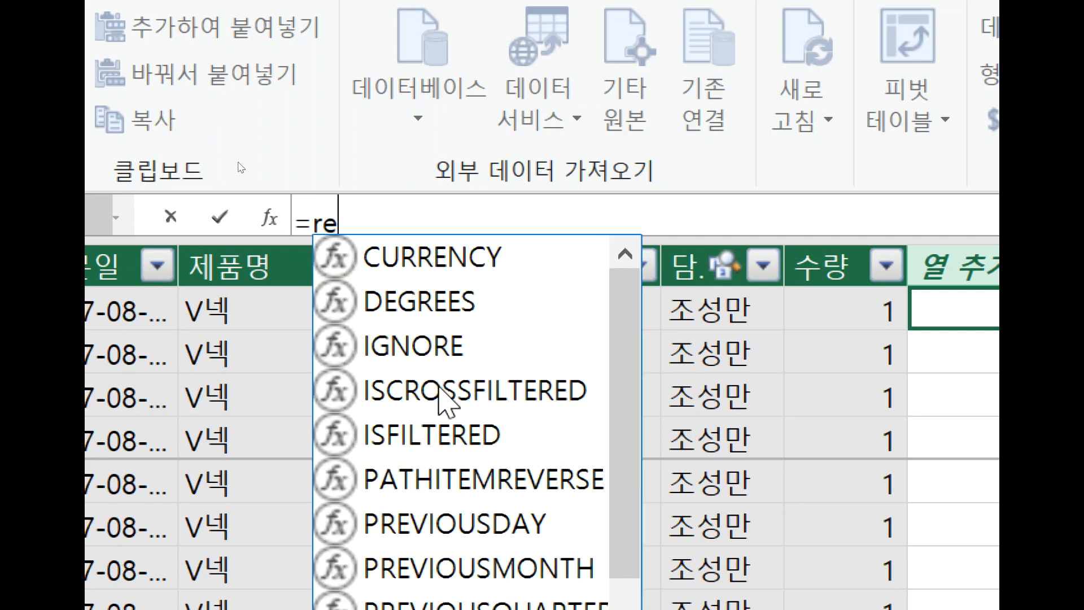
{"action": "scroll", "coordinate": [438, 387], "scroll_direction": "down", "scroll_amount": 1}
{"action": "scroll", "coordinate": [438, 387], "scroll_direction": "down", "scroll_amount": 1}
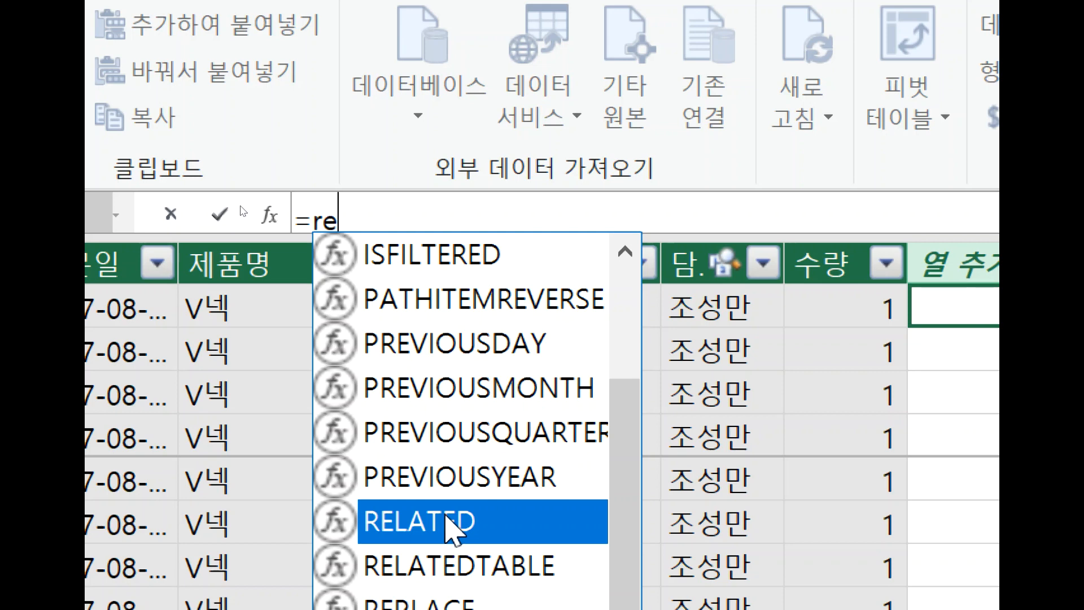
{"action": "double_click", "coordinate": [402, 531]}
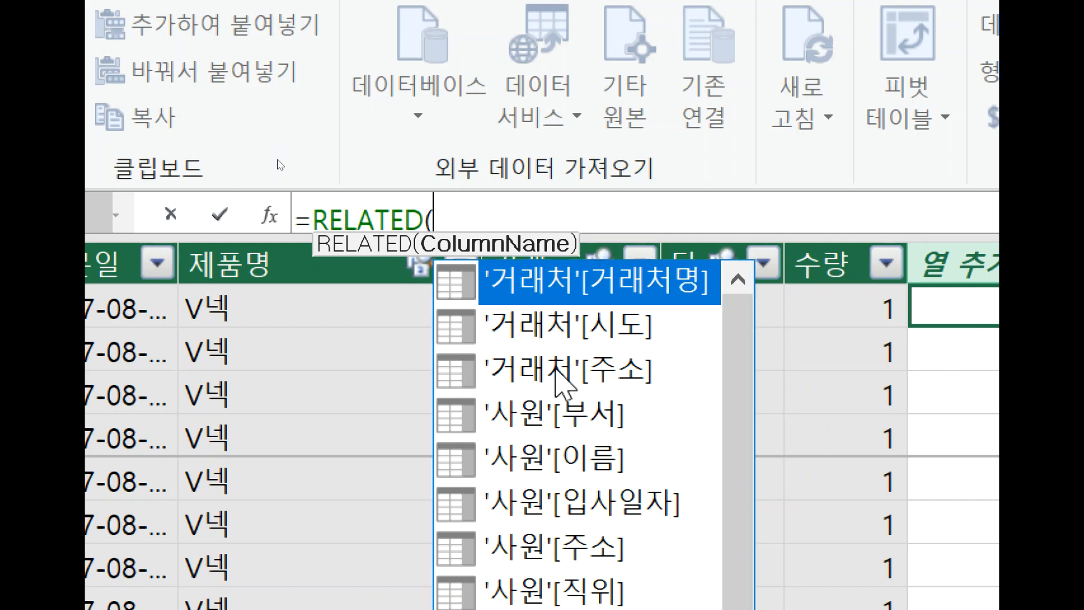
Complete the formula as =RELATED('제품'[매출단가]) and commit it to the 주문 table's new column.
{"action": "scroll", "coordinate": [558, 377], "scroll_direction": "down", "scroll_amount": 1}
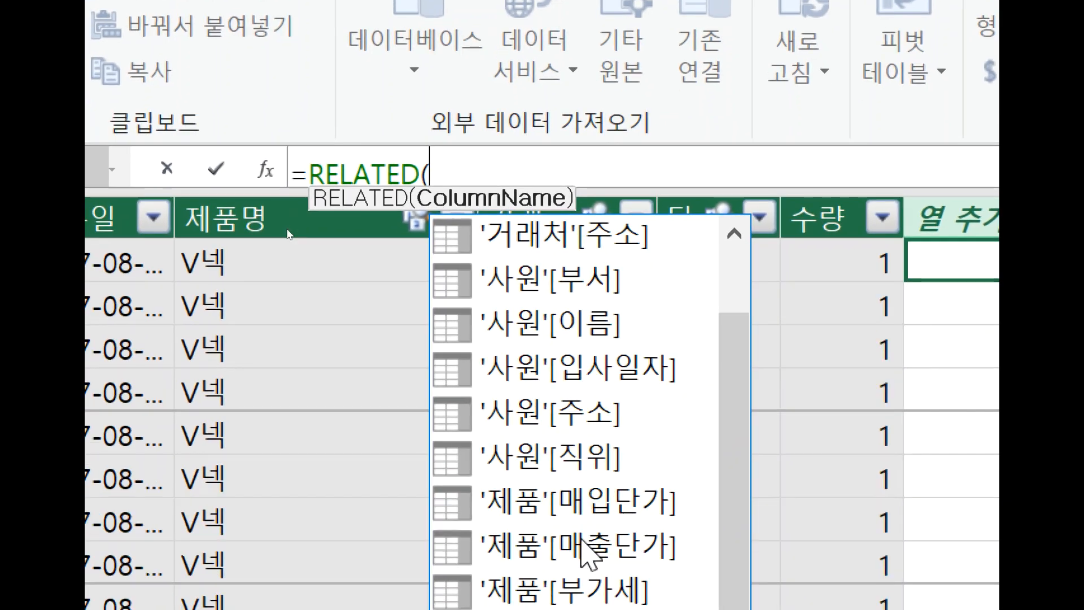
{"action": "left_click", "coordinate": [580, 543]}
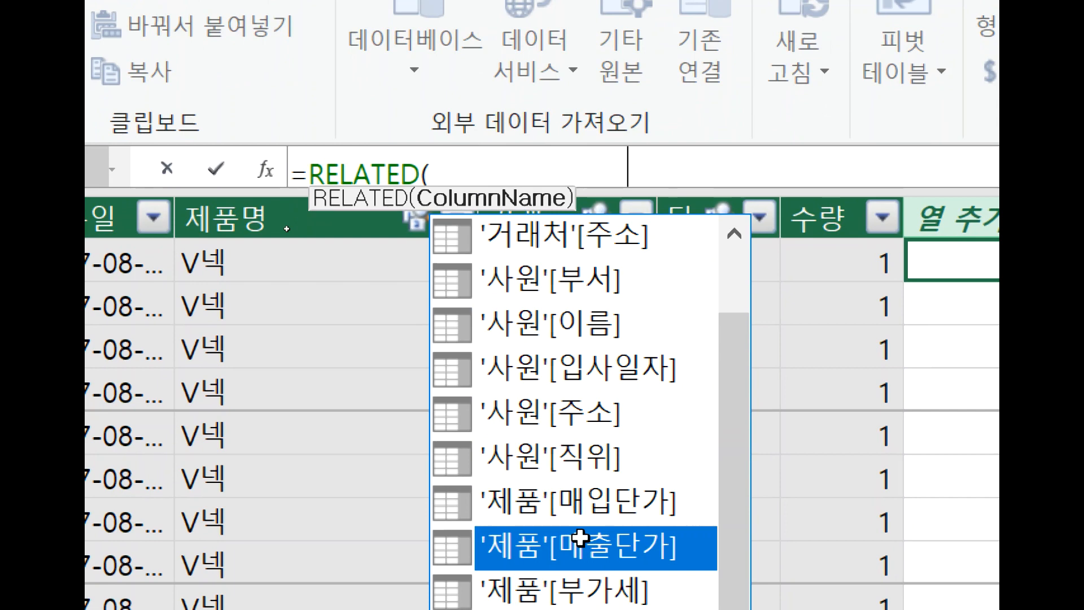
{"action": "double_click", "coordinate": [580, 537]}
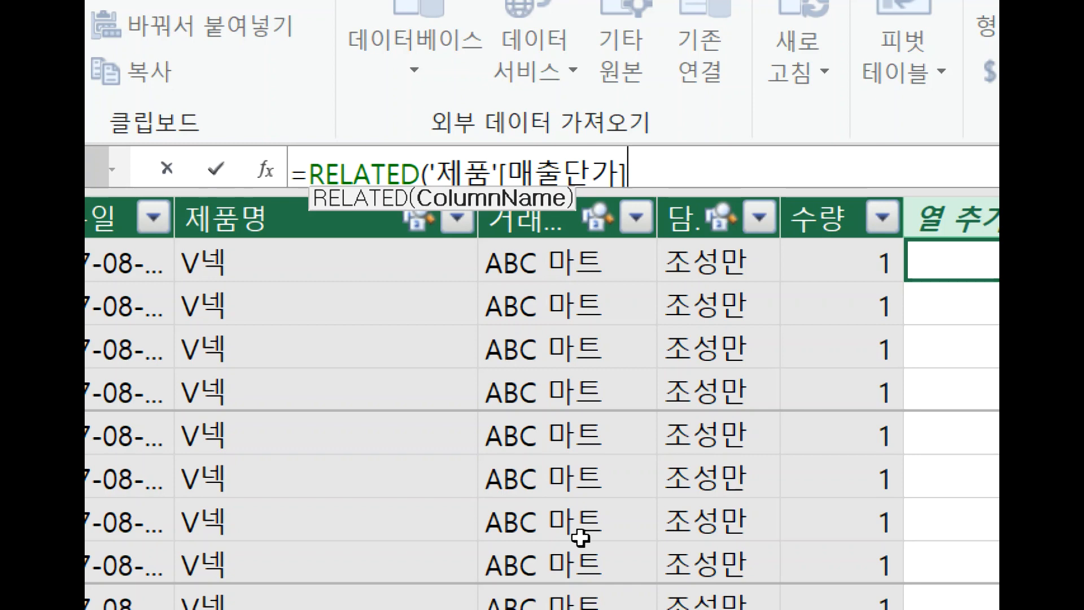
{"action": "type", "text": ")"}
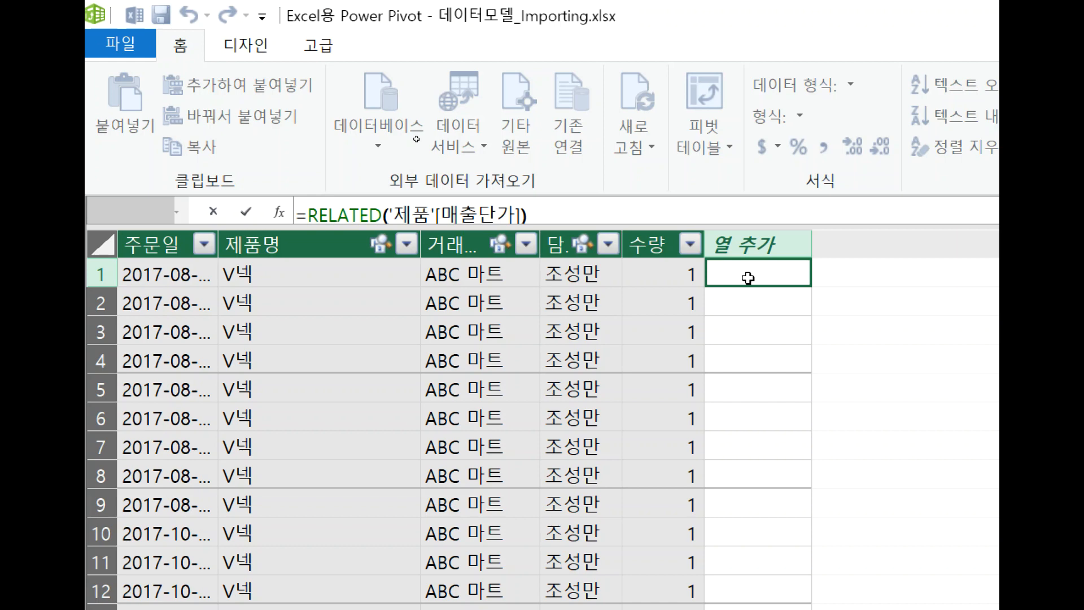
{"action": "key", "text": "Return"}
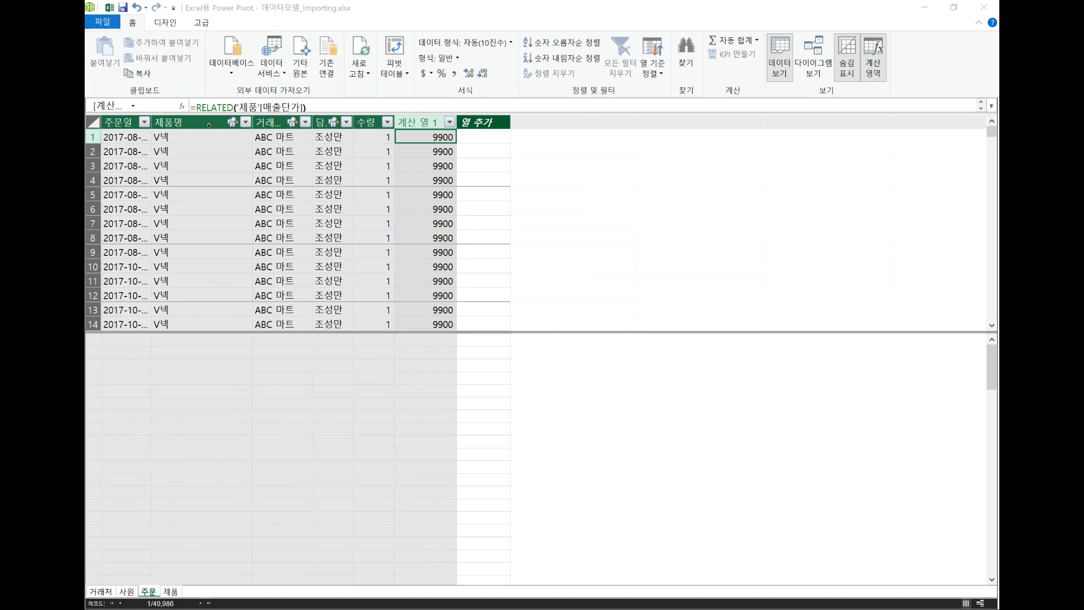
Check the 제품 table and add a calculated column to the 주문 table with the formula ='주문'[수량]*'주문'[계산 열 1].
{"action": "left_click", "coordinate": [179, 592]}
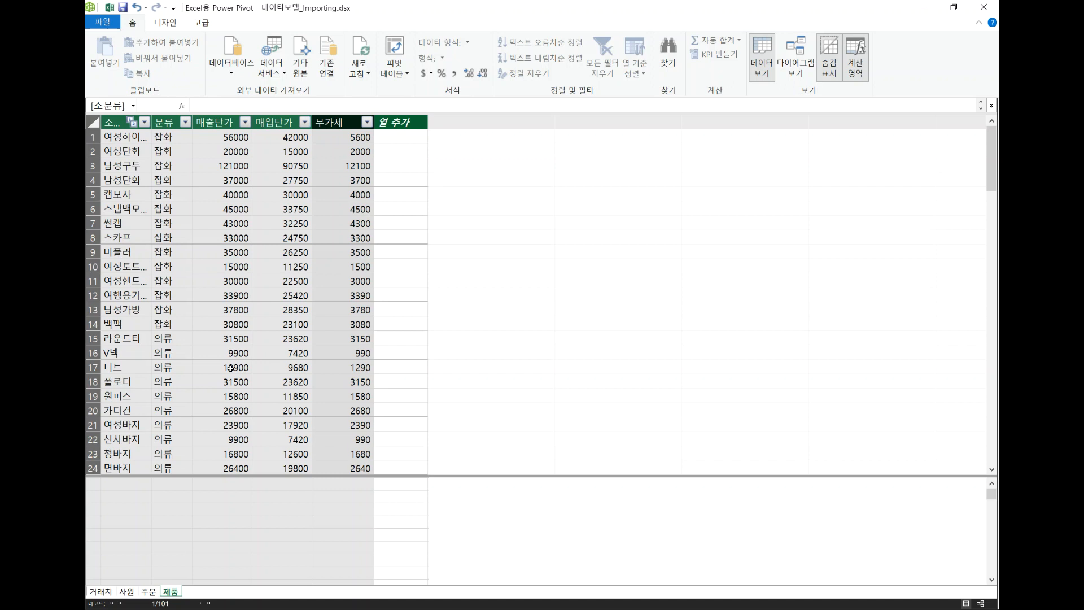
{"action": "left_click", "coordinate": [149, 591]}
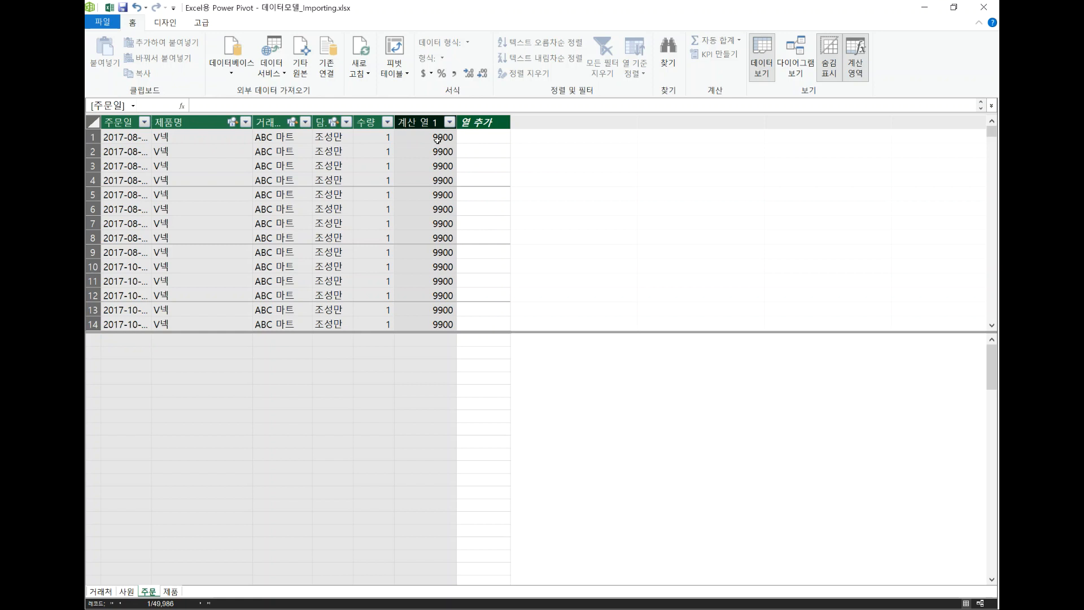
{"action": "left_click", "coordinate": [492, 123]}
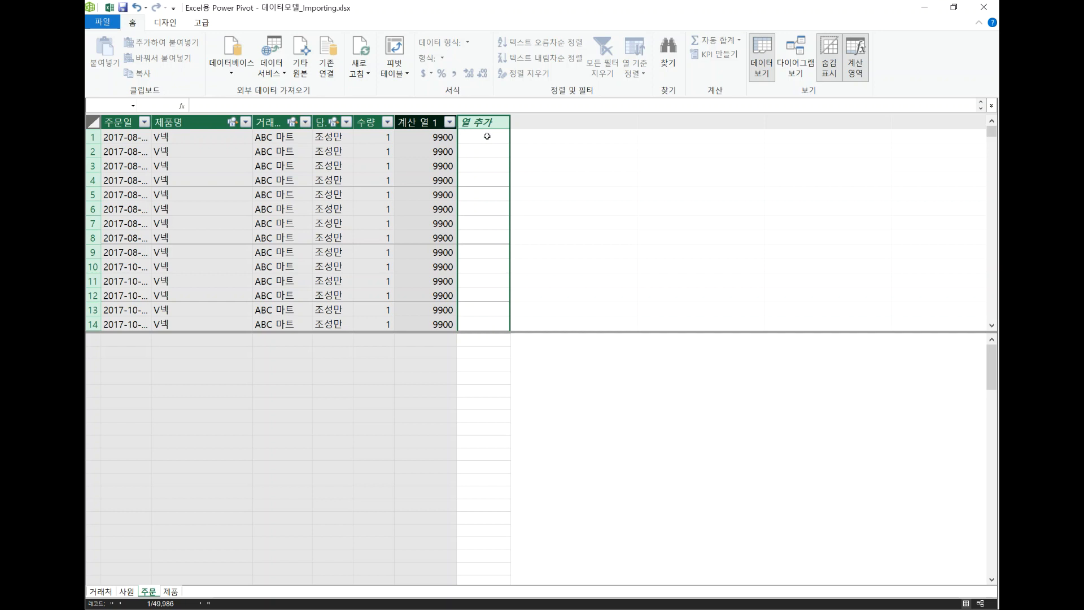
{"action": "left_click", "coordinate": [486, 136]}
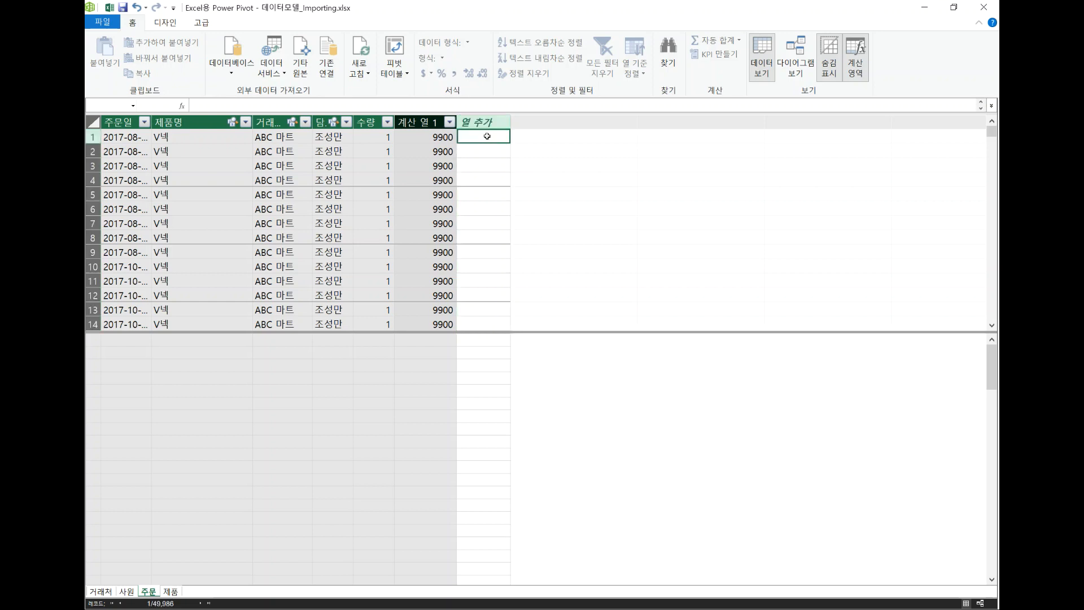
{"action": "left_click", "coordinate": [349, 106]}
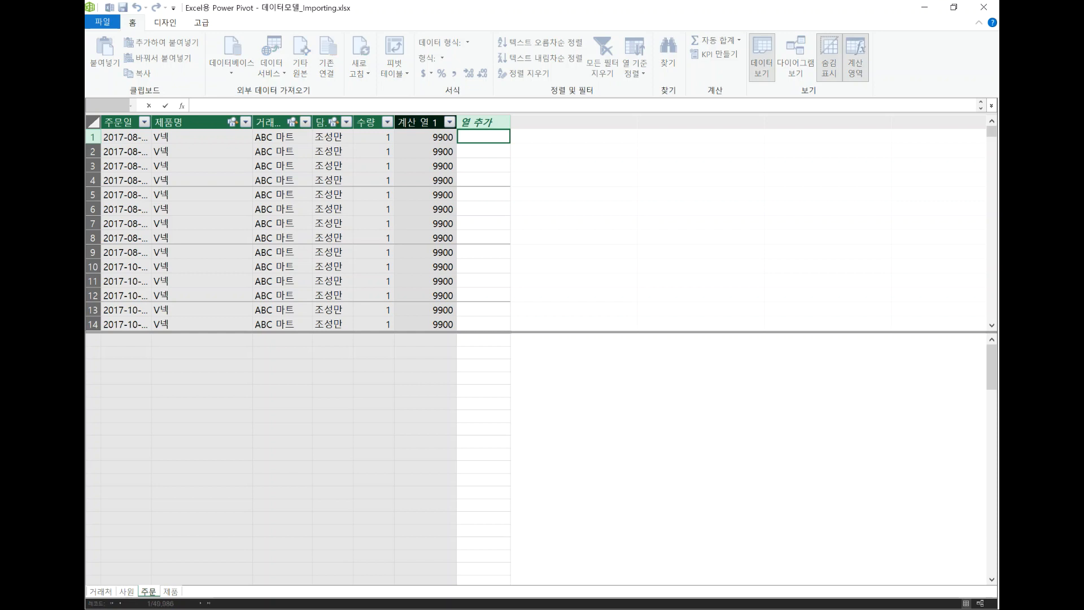
{"action": "type", "text": "="}
{"action": "left_click", "coordinate": [380, 137]}
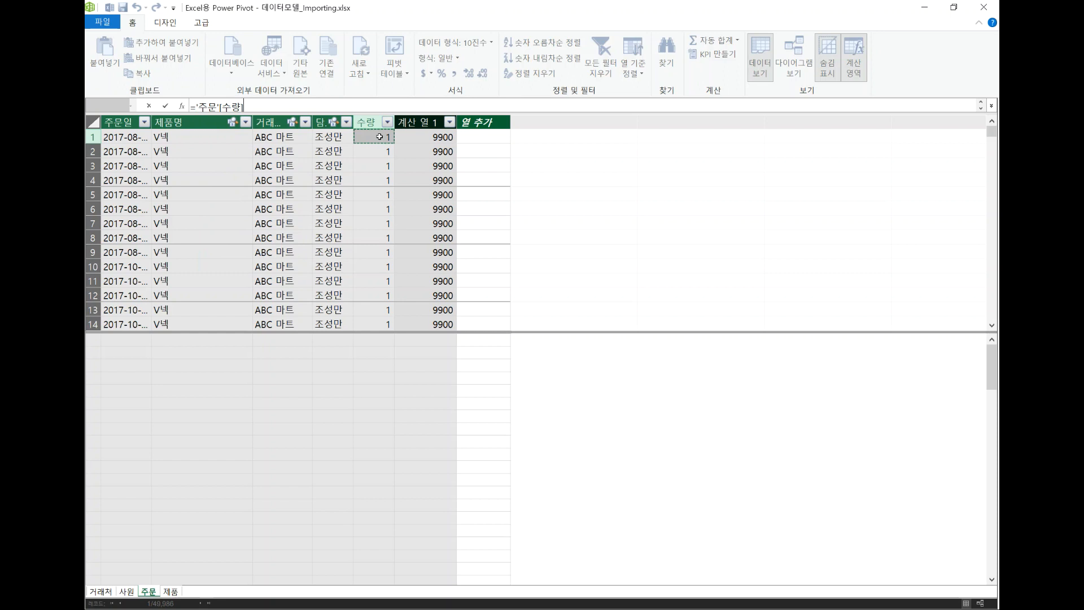
{"action": "type", "text": "*"}
{"action": "left_click", "coordinate": [442, 136]}
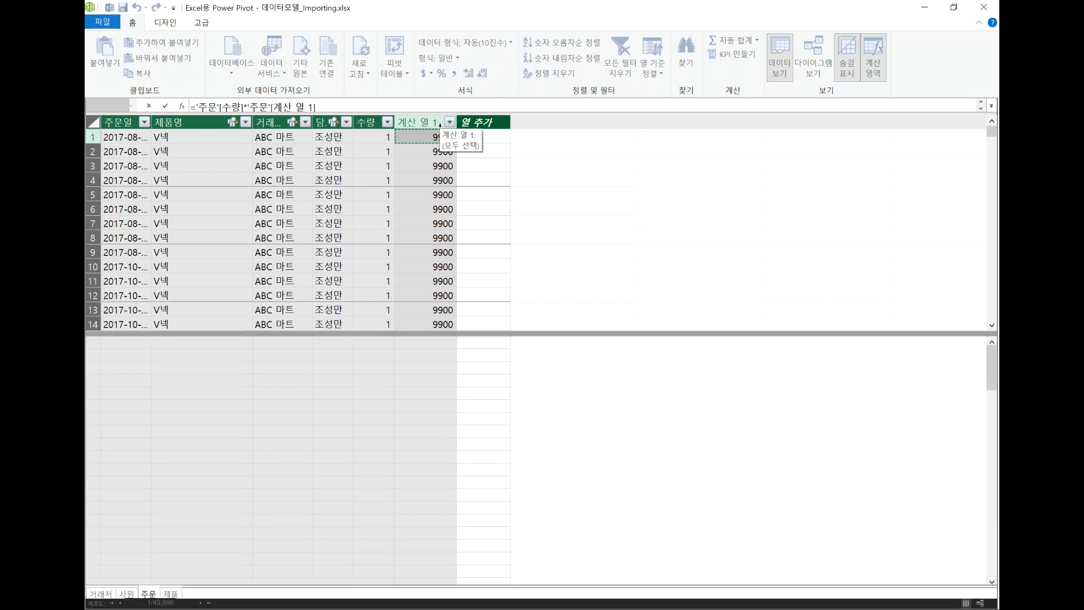
{"action": "key", "text": "Return"}
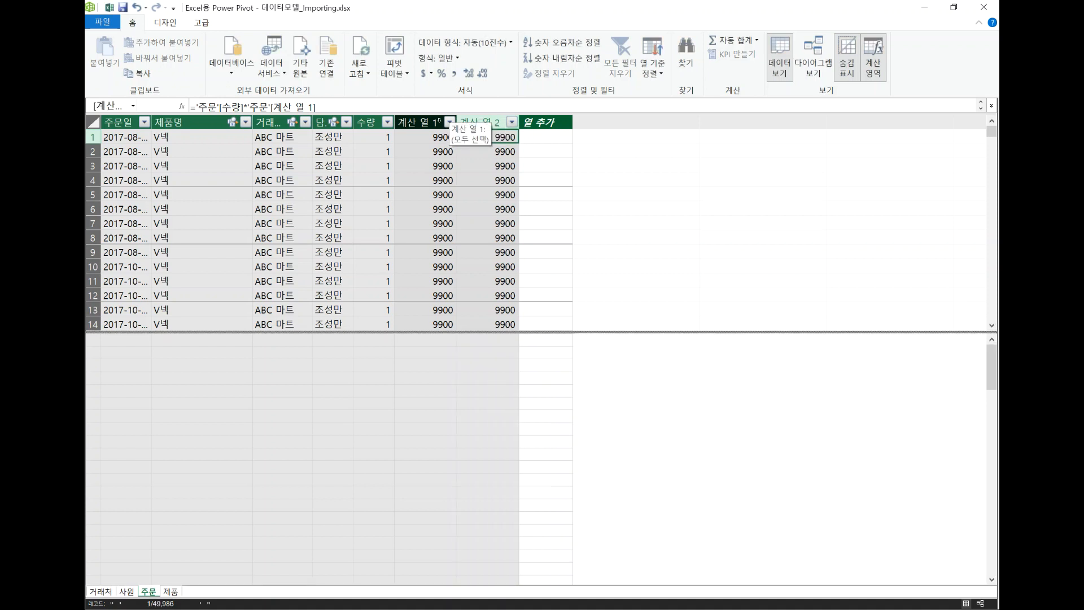
Review the formulas of 계산 열 1 and 계산 열 2 and select an empty calculation area cell under 거래처명.
{"action": "left_click", "coordinate": [435, 123]}
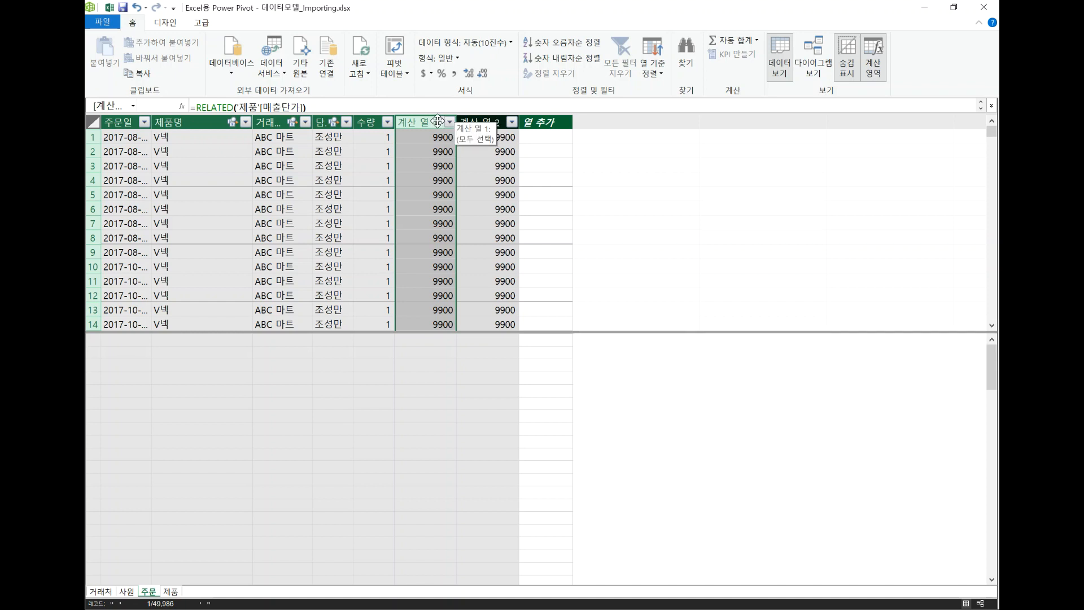
{"action": "left_click", "coordinate": [475, 122]}
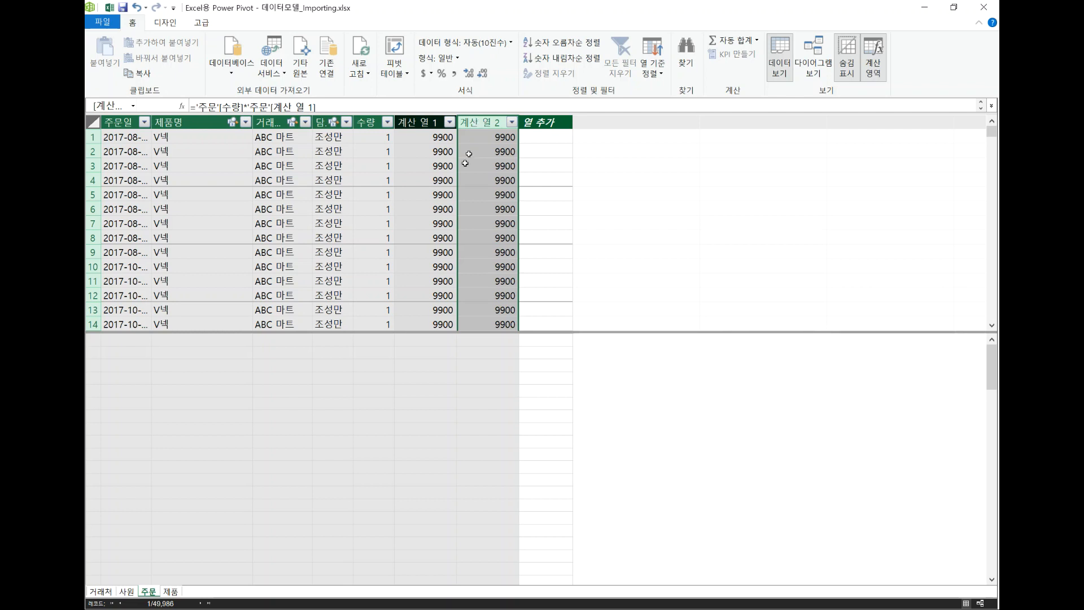
{"action": "left_click", "coordinate": [296, 397]}
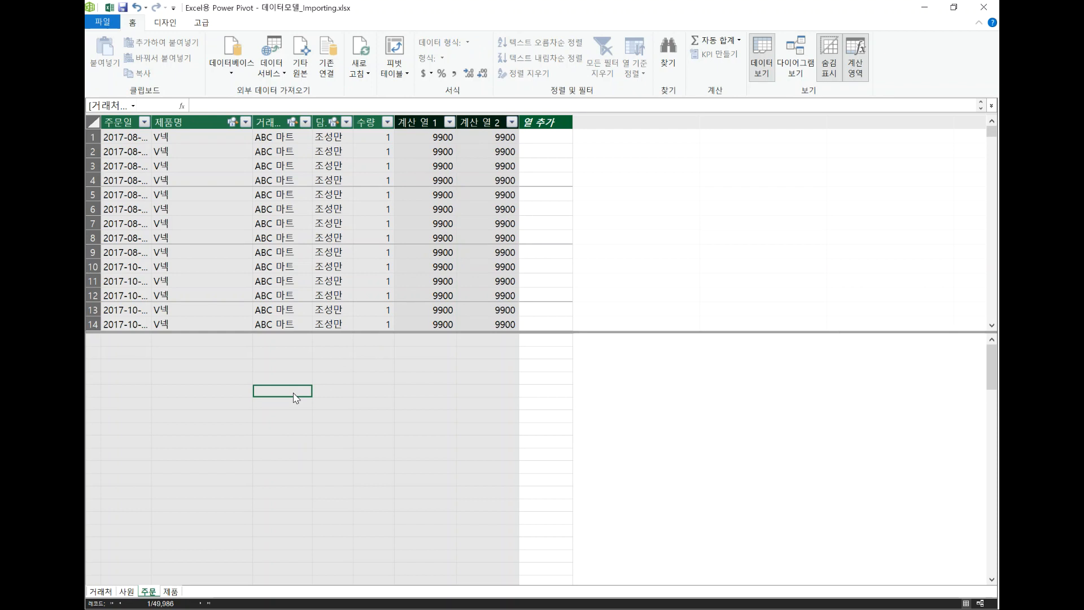
{"action": "type", "text": "="}
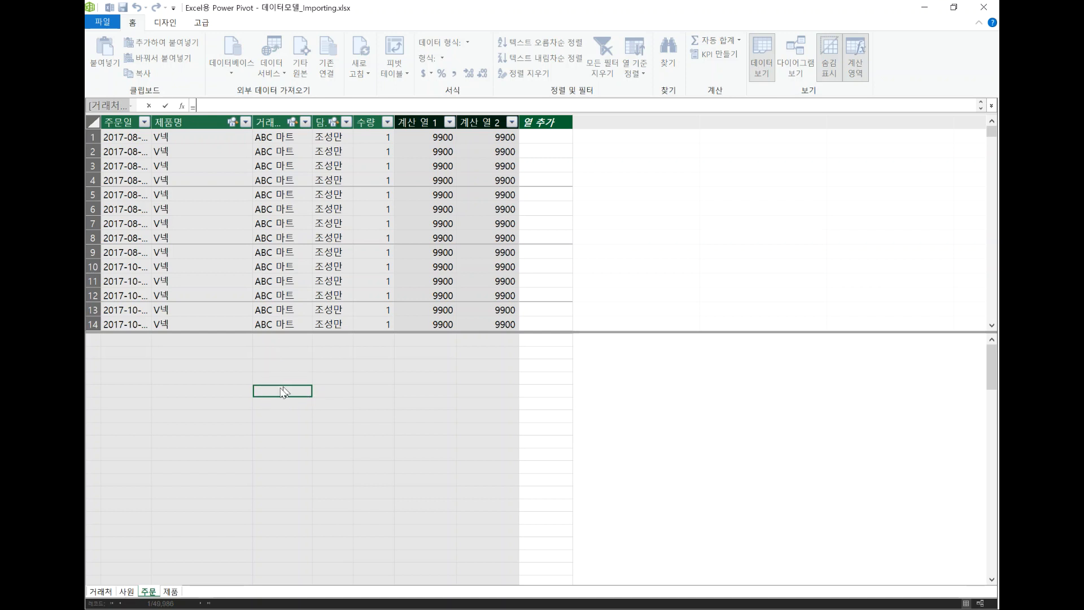
{"action": "key", "text": "Escape"}
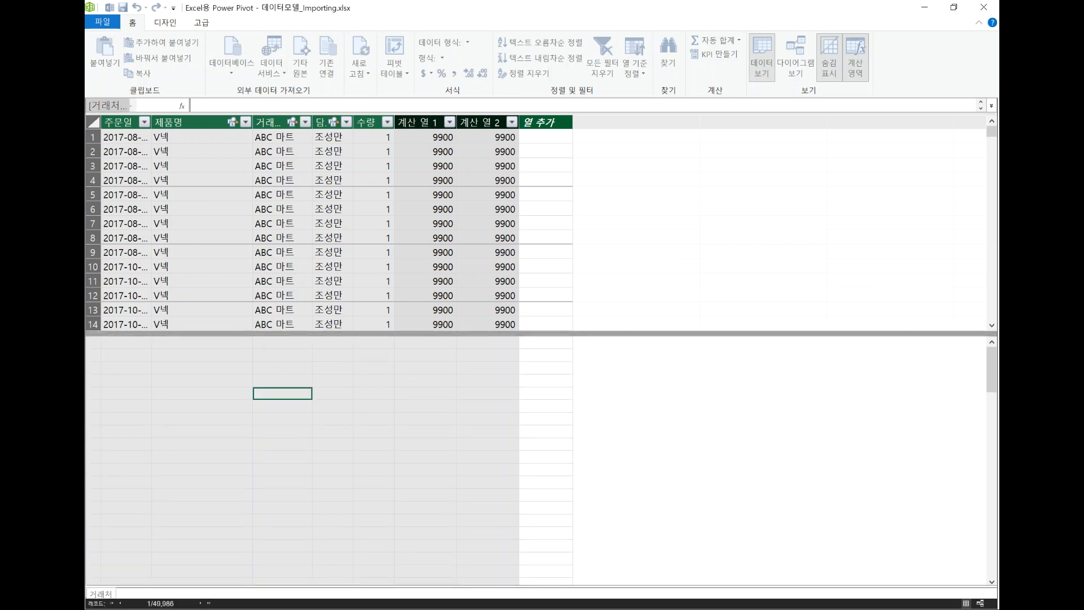
{"action": "type", "text": "aocnf"}
{"action": "key", "text": "BackSpace"}
{"action": "key", "text": "BackSpace"}
{"action": "key", "text": "BackSpace"}
{"action": "key", "text": "BackSpace"}
{"action": "key", "text": "BackSpace"}
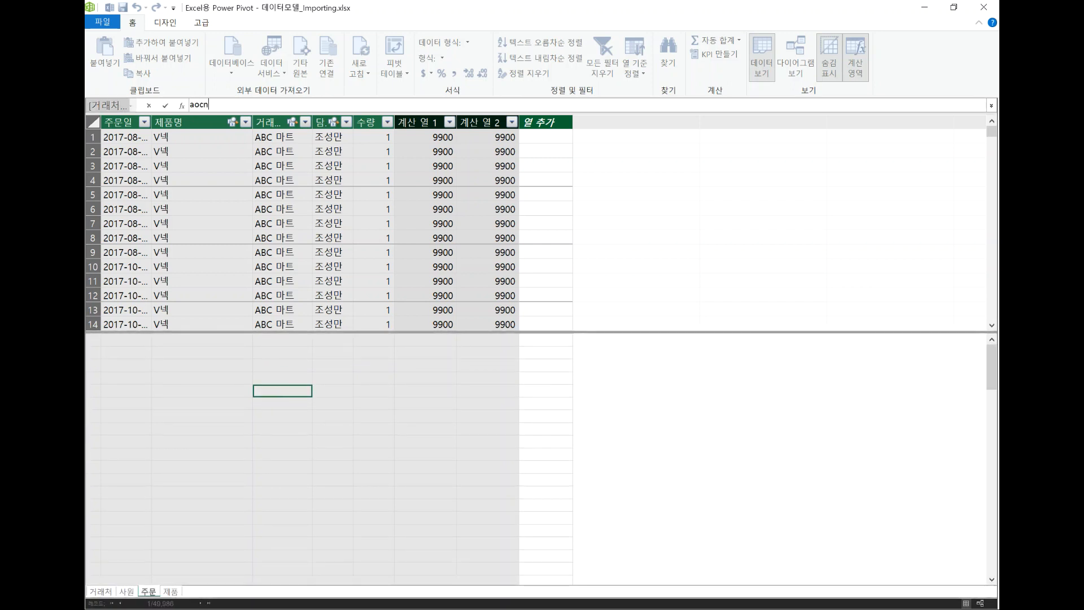
Create the measure 매출총합:=sum([계산 열 2]) in the selected calculation area cell and commit it.
{"action": "key", "text": "Hangul"}
{"action": "type", "text": "매출총합:="}
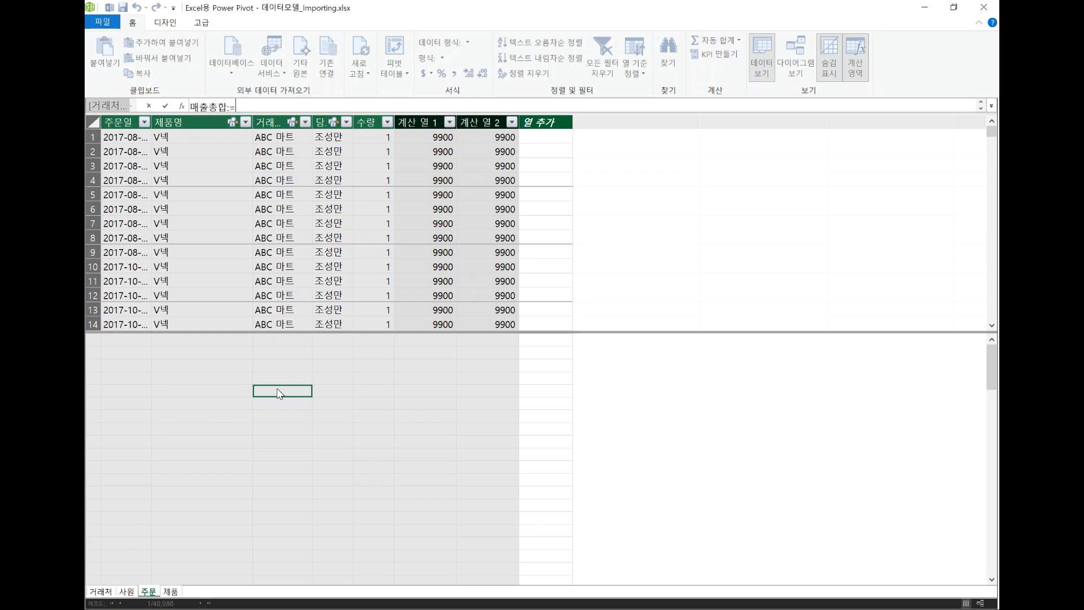
{"action": "type", "text": "s"}
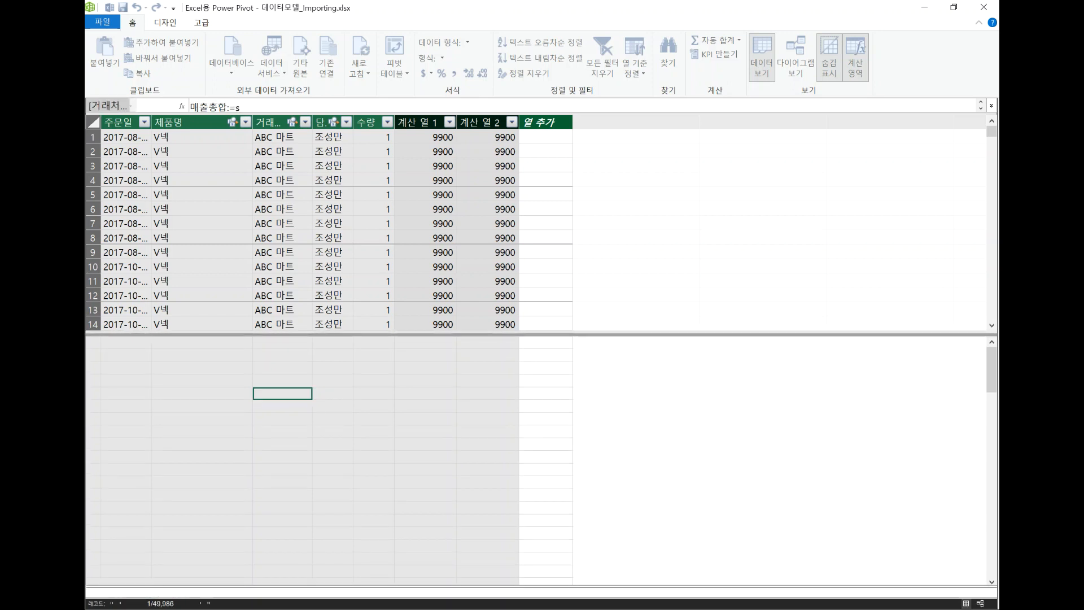
{"action": "type", "text": "um"}
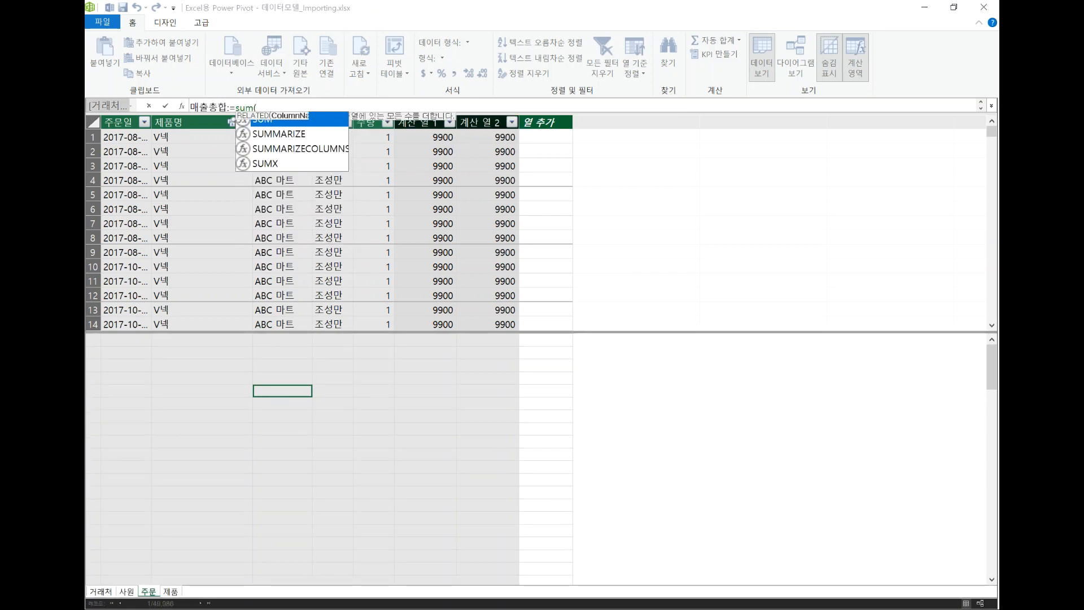
{"action": "type", "text": "("}
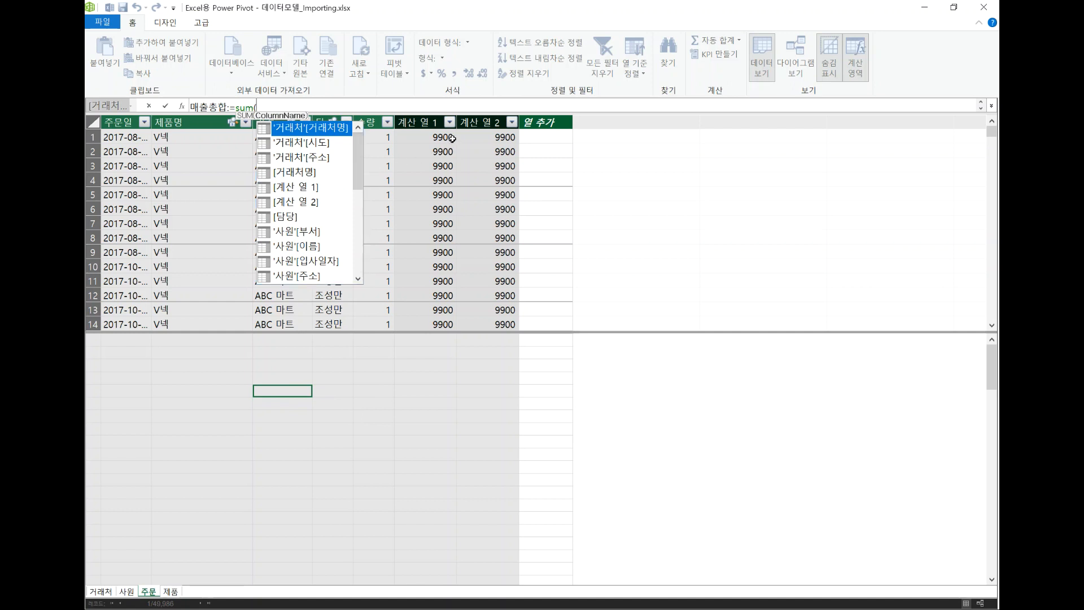
{"action": "left_click", "coordinate": [316, 205]}
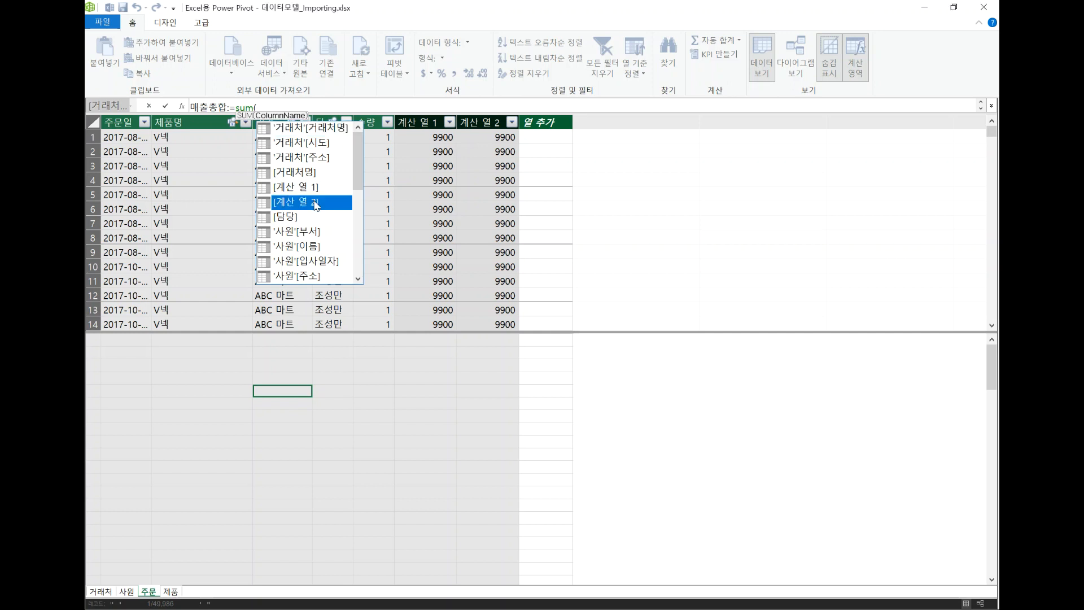
{"action": "double_click", "coordinate": [317, 204]}
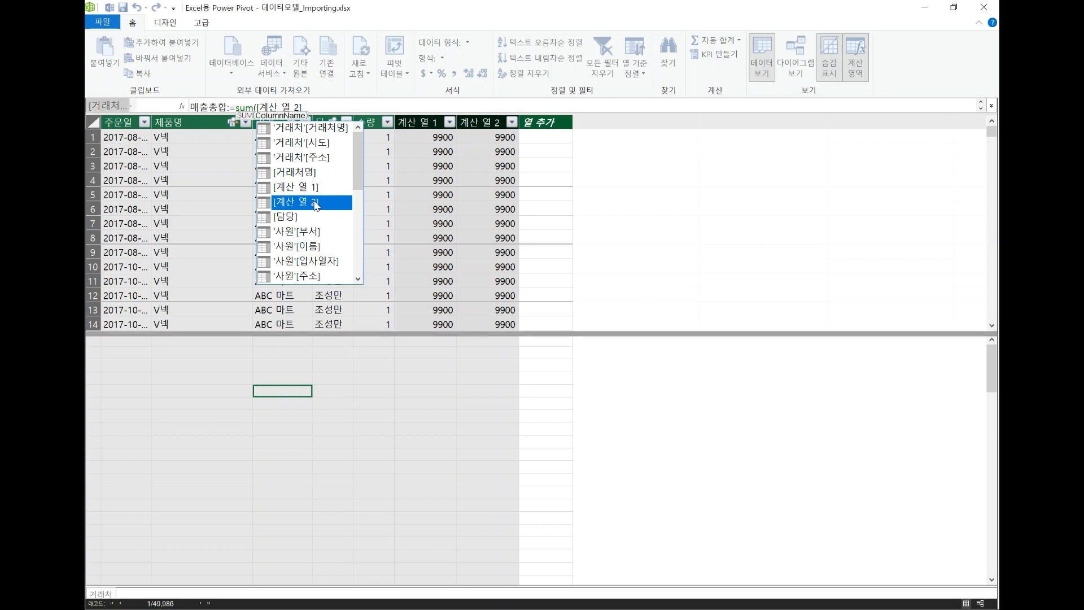
{"action": "type", "text": ")"}
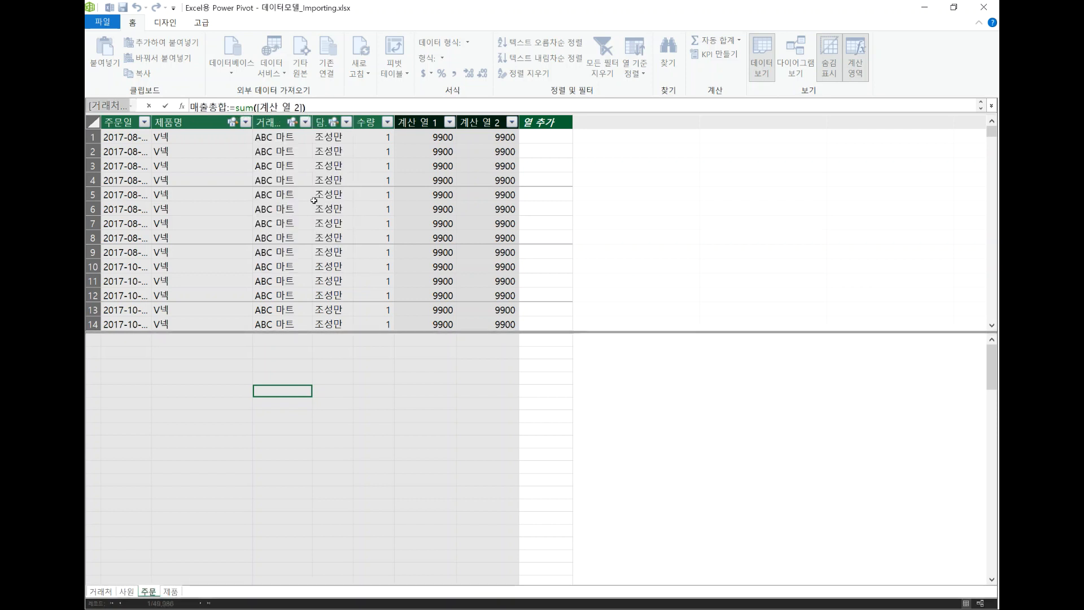
{"action": "key", "text": "Return"}
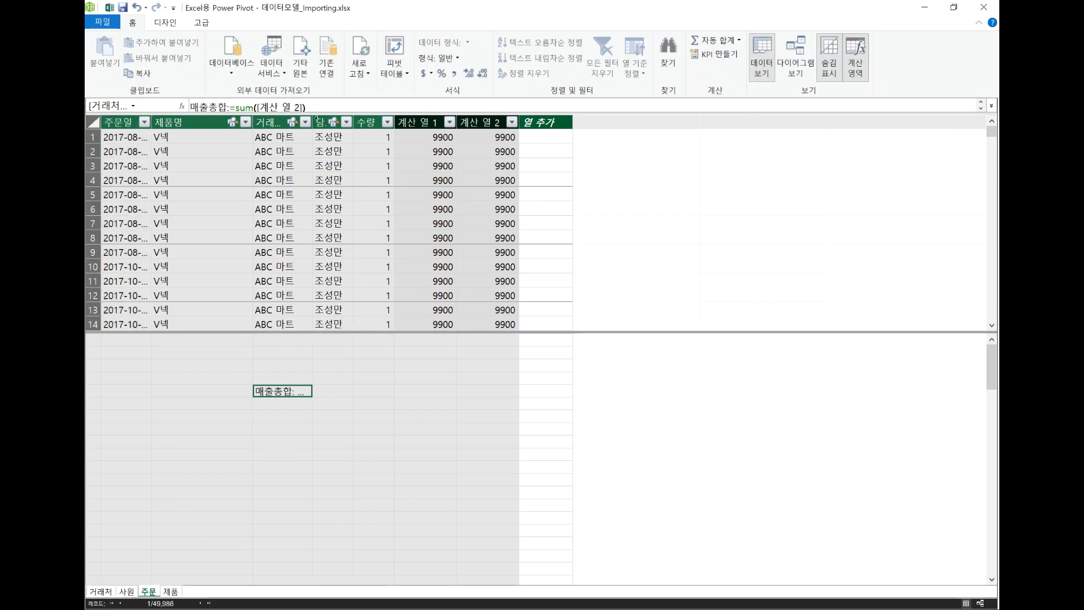
Widen the 거래처명 column to fit the 매출총합 measure and format the measure as currency (통화).
{"action": "left_click_drag", "start_coordinate": [312, 121], "coordinate": [367, 121]}
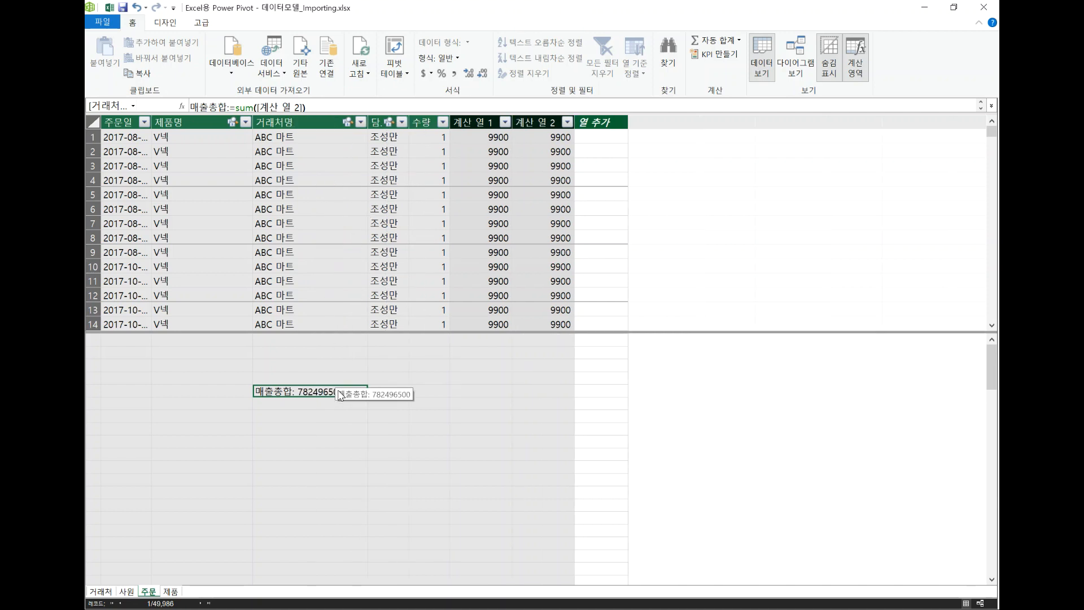
{"action": "left_click", "coordinate": [458, 58]}
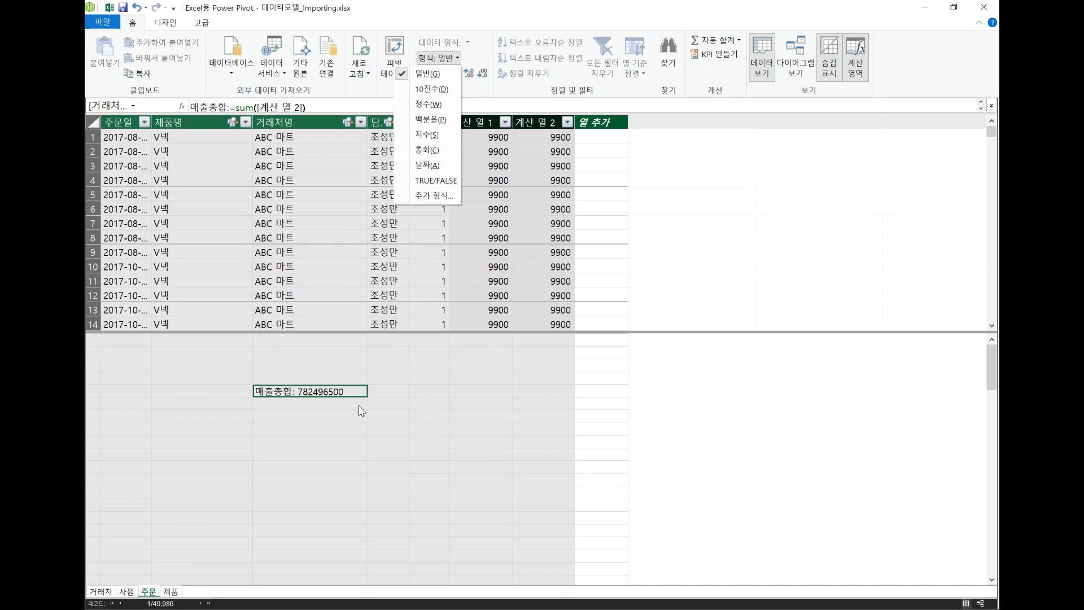
{"action": "left_click", "coordinate": [427, 150]}
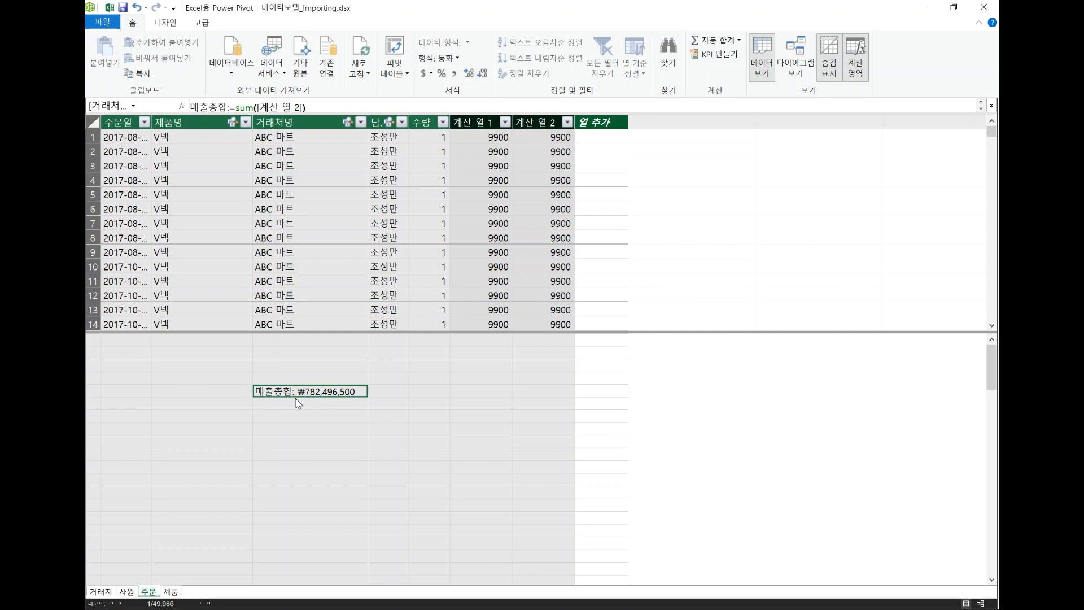
Examine the 매출총합 measure's formula alongside the formulas of 계산 열 1 and 계산 열 2.
{"action": "left_click", "coordinate": [348, 421]}
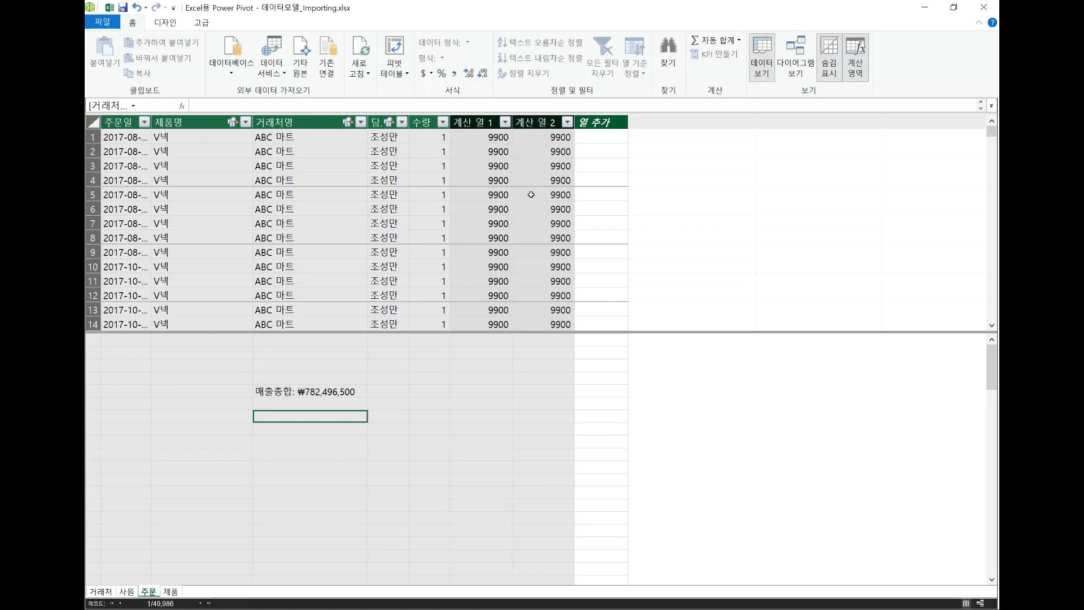
{"action": "left_click", "coordinate": [336, 393]}
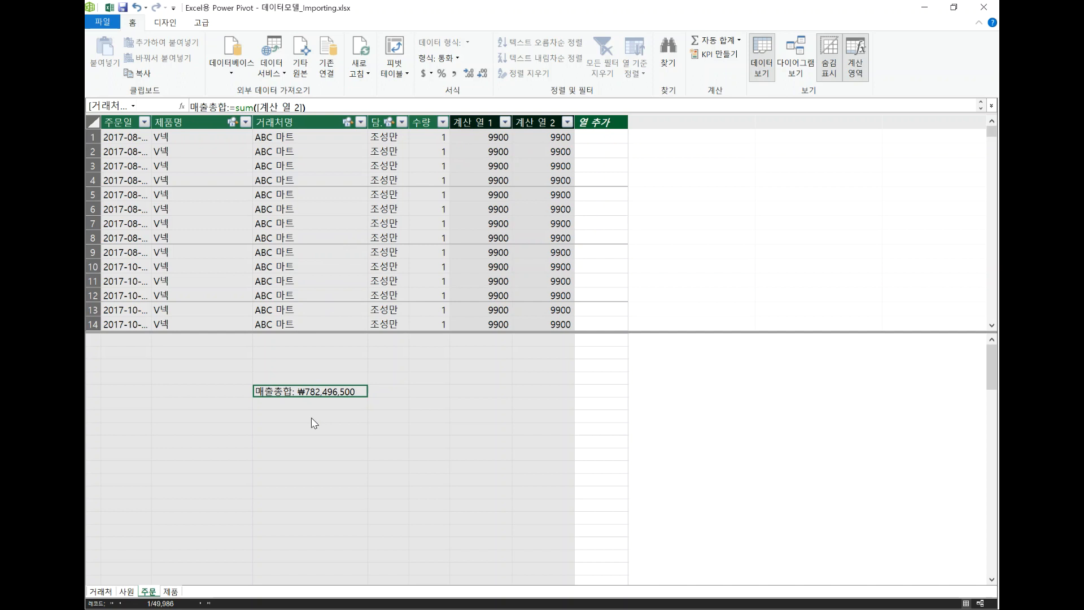
{"action": "left_click", "coordinate": [484, 152]}
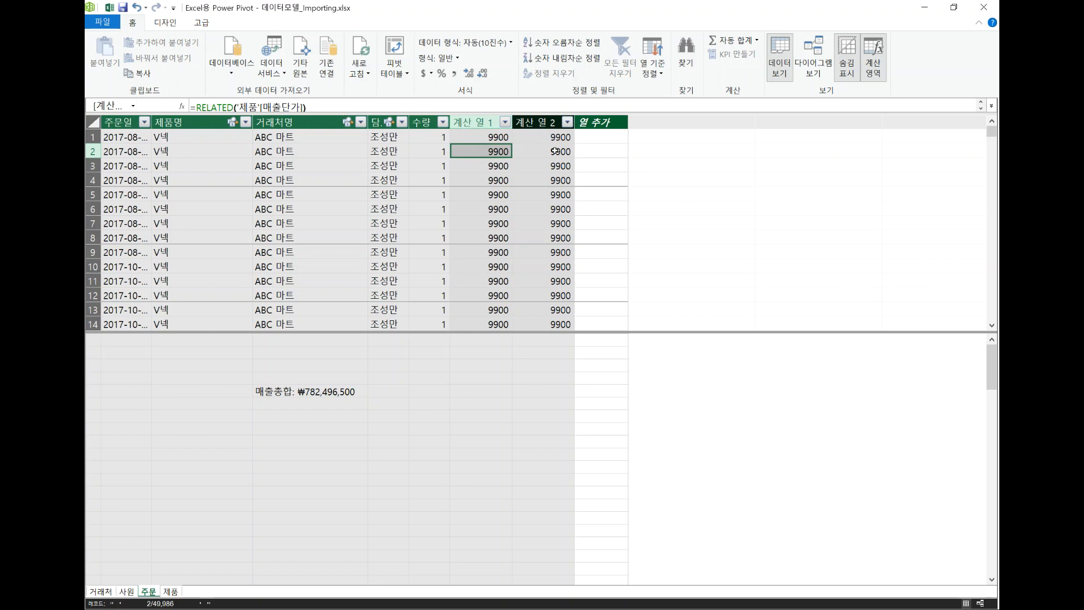
{"action": "key", "text": "Right"}
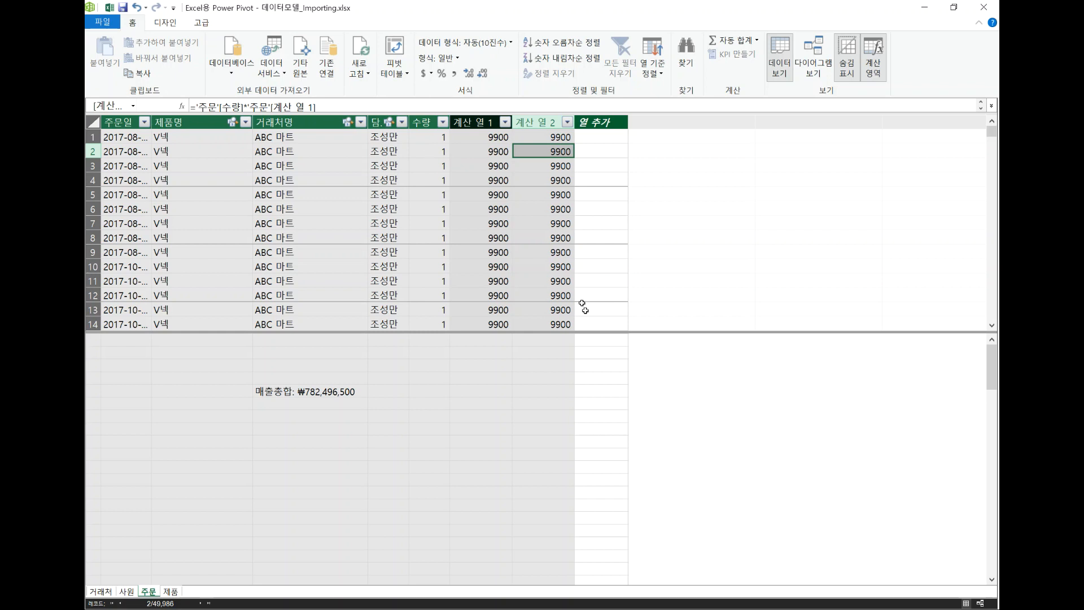
{"action": "left_click", "coordinate": [348, 393]}
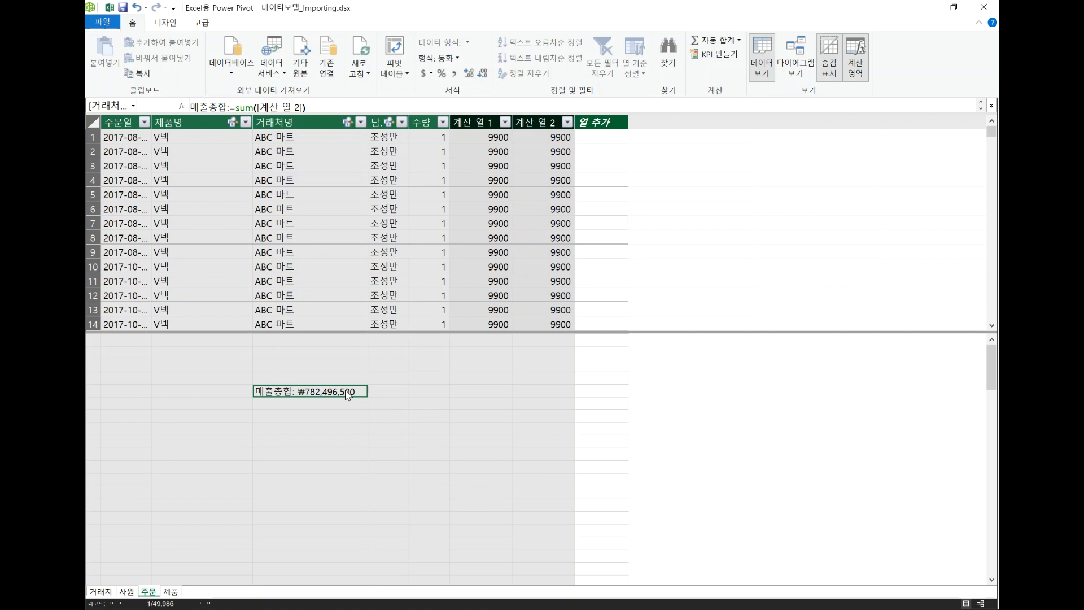
Permanently delete the calculated columns 계산 열 2 and 계산 열 1 from the 주문 table.
{"action": "left_click", "coordinate": [539, 120]}
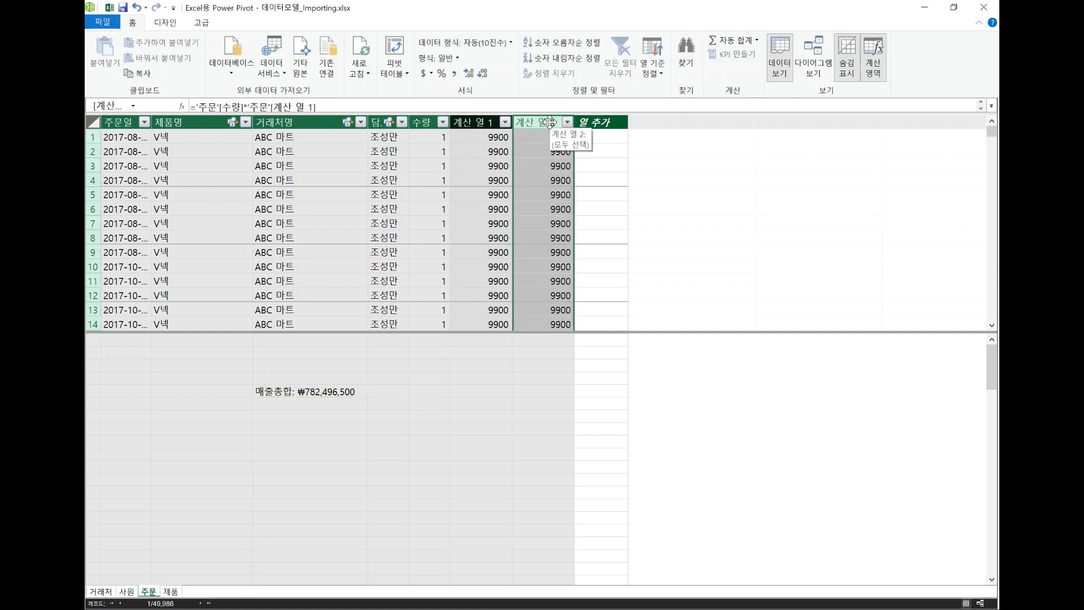
{"action": "key", "text": "Delete"}
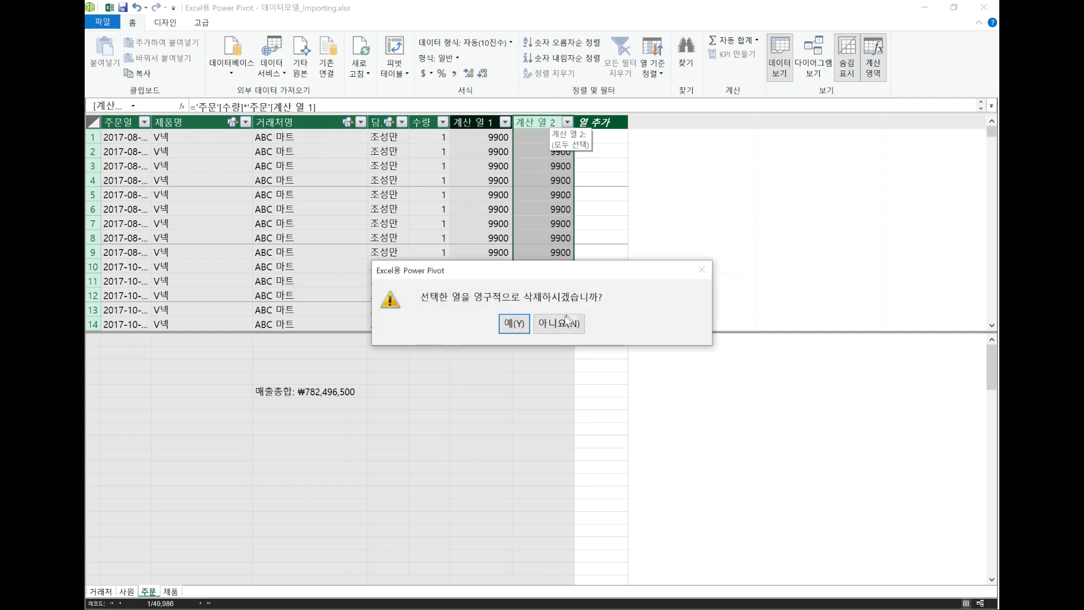
{"action": "left_click", "coordinate": [525, 322]}
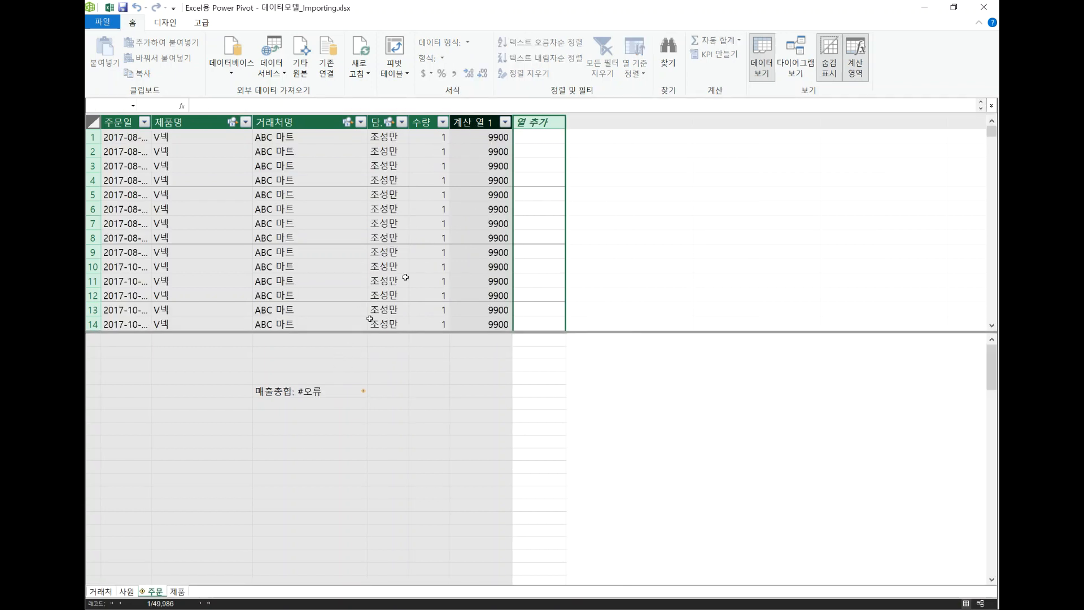
{"action": "left_click", "coordinate": [474, 122]}
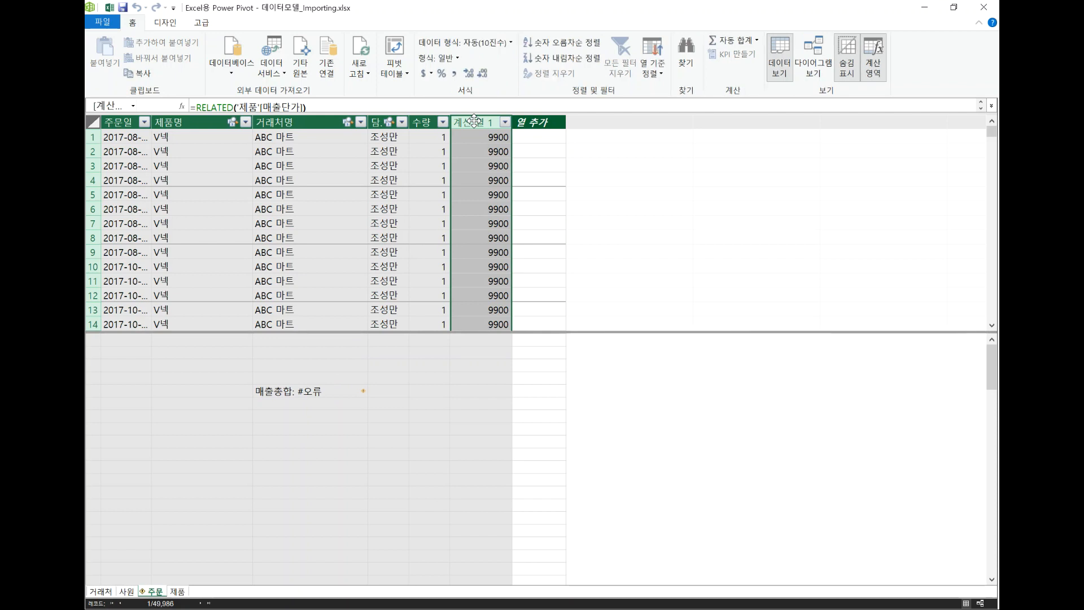
{"action": "key", "text": "Delete"}
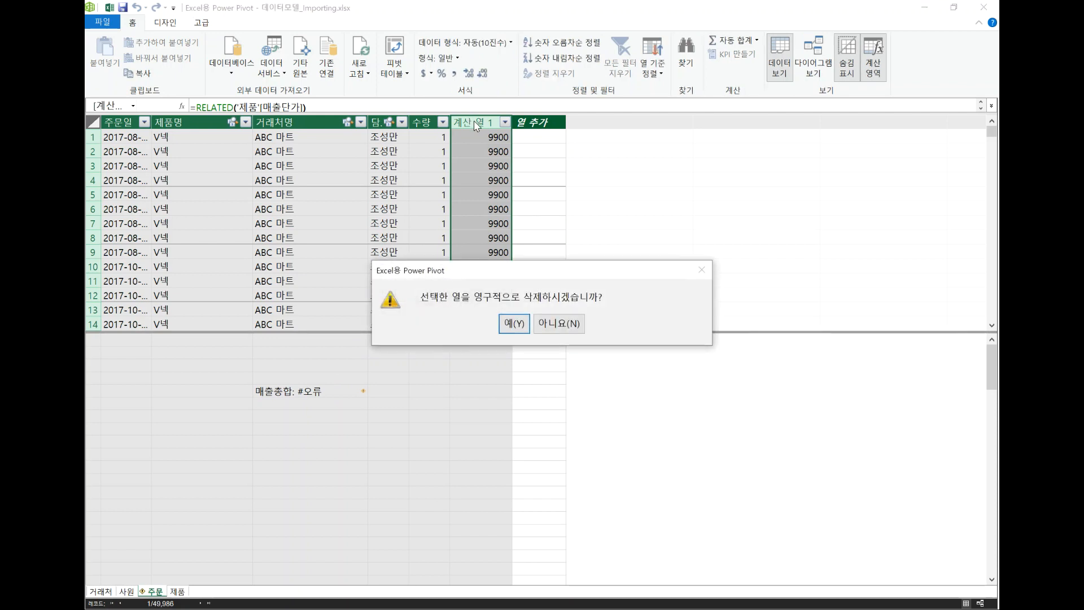
{"action": "left_click", "coordinate": [518, 332]}
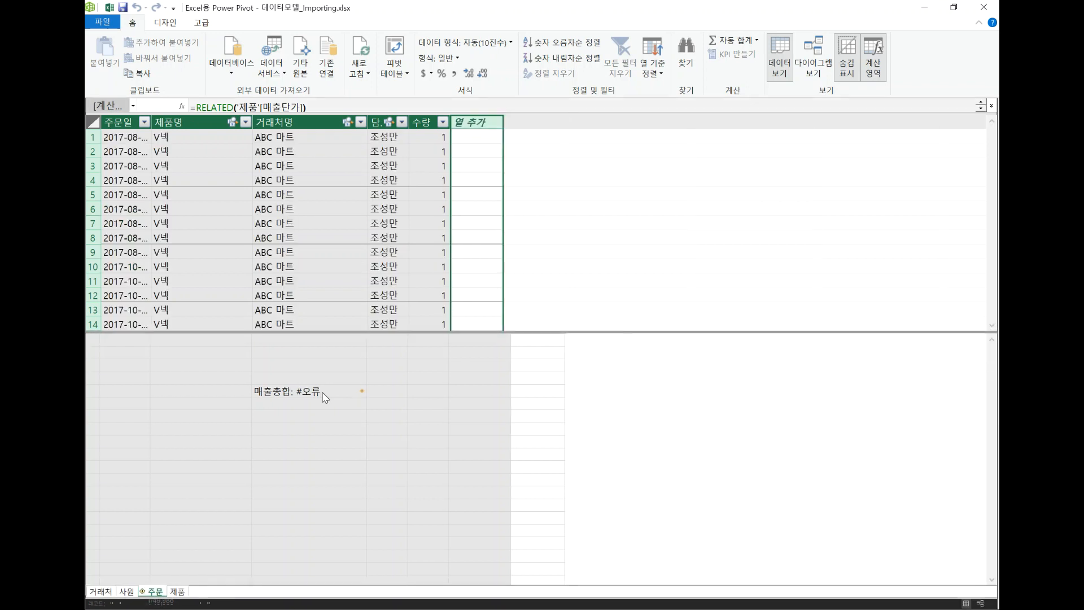
Delete the 매출총합 measure from the model.
{"action": "left_click", "coordinate": [325, 397]}
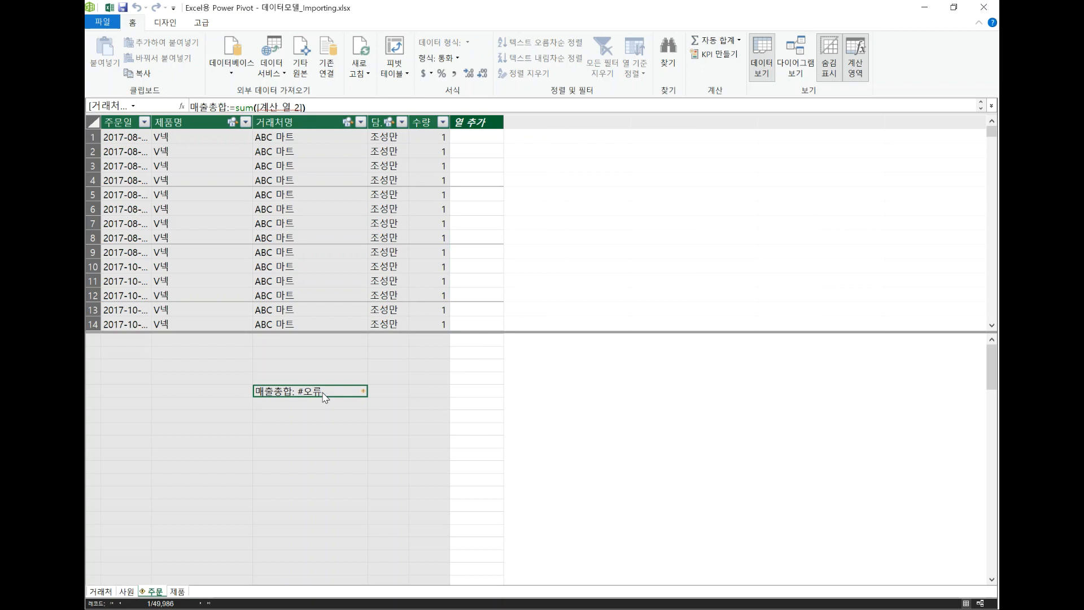
{"action": "key", "text": "Delete"}
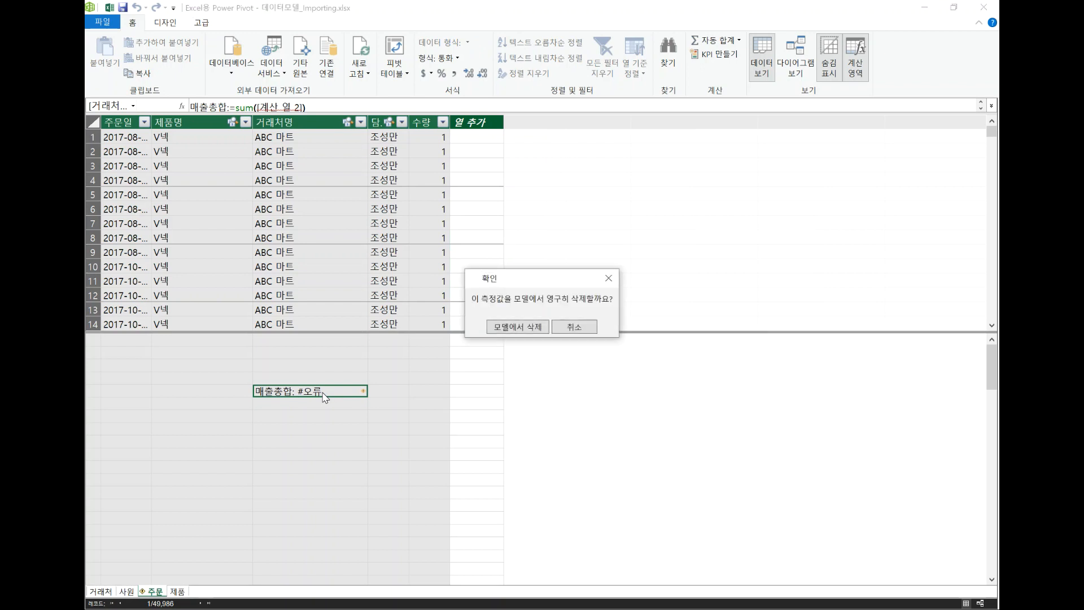
{"action": "left_click", "coordinate": [517, 327]}
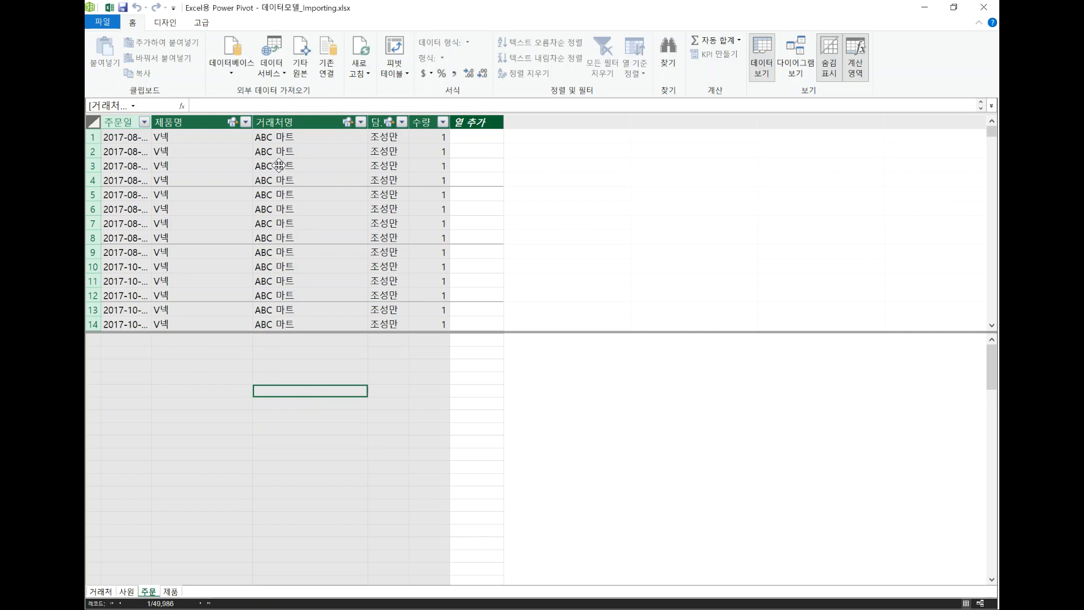
Begin a new measure named 총매출 with := in the empty calculation area cell under 거래처명.
{"action": "type", "text": "chd"}
{"action": "key", "text": "BackSpace"}
{"action": "key", "text": "BackSpace"}
{"action": "key", "text": "BackSpace"}
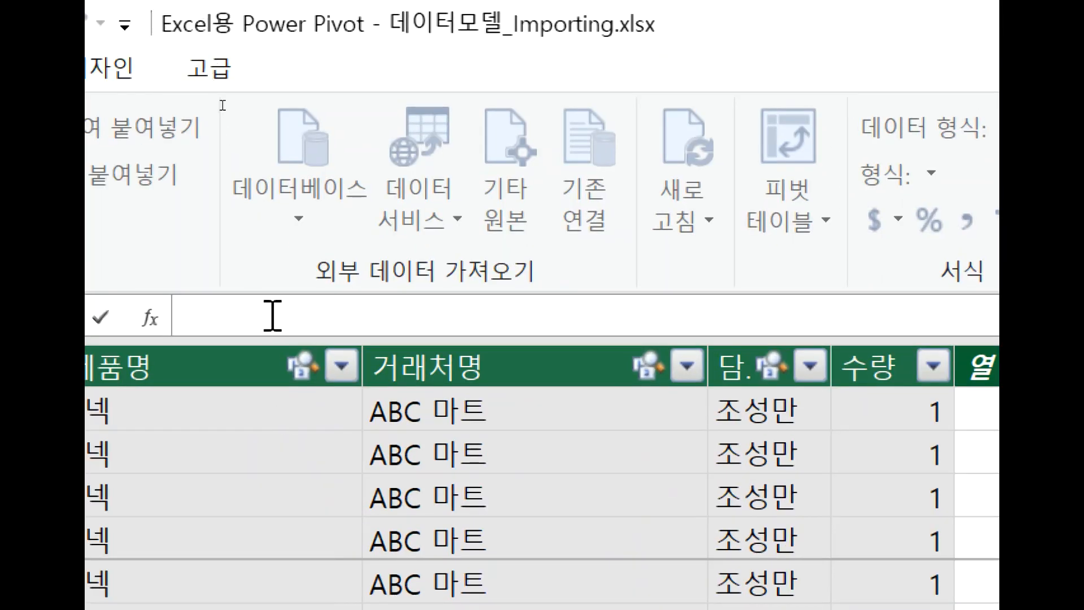
{"action": "type", "text": "총매출"}
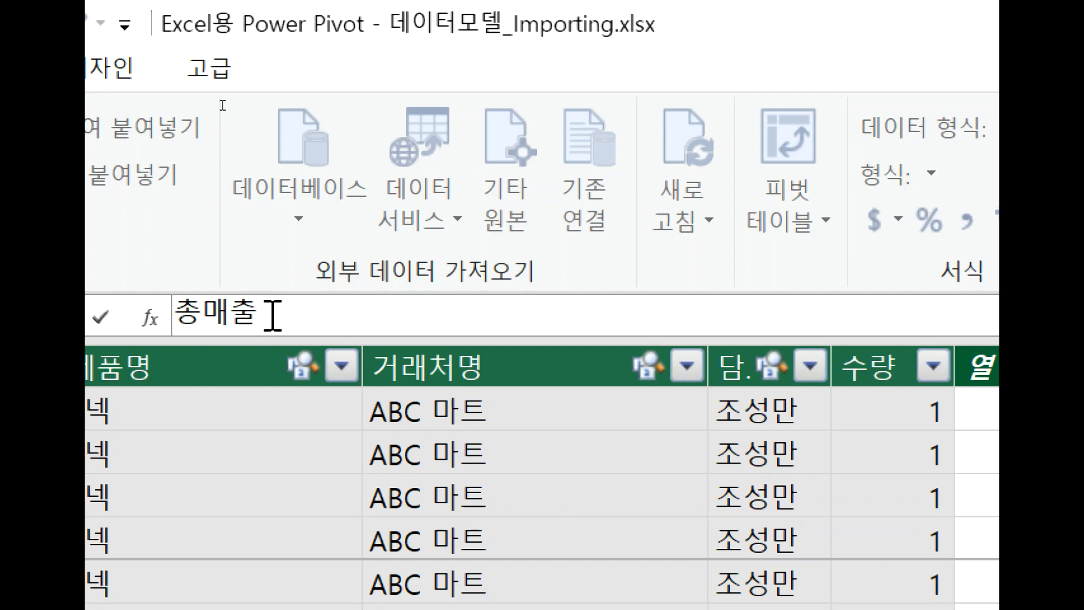
{"action": "type", "text": ":"}
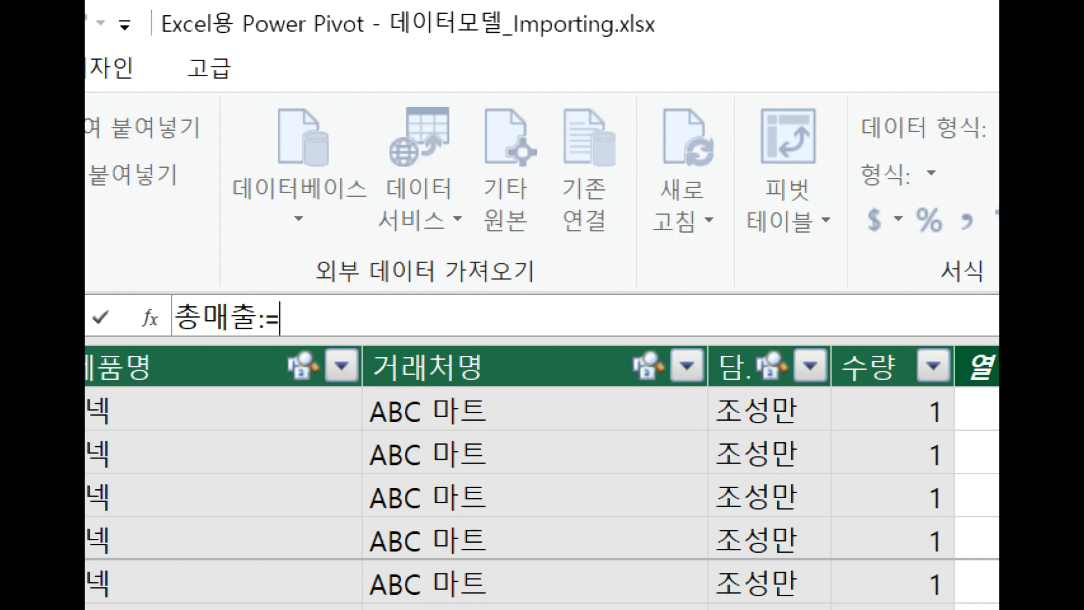
{"action": "type", "text": "="}
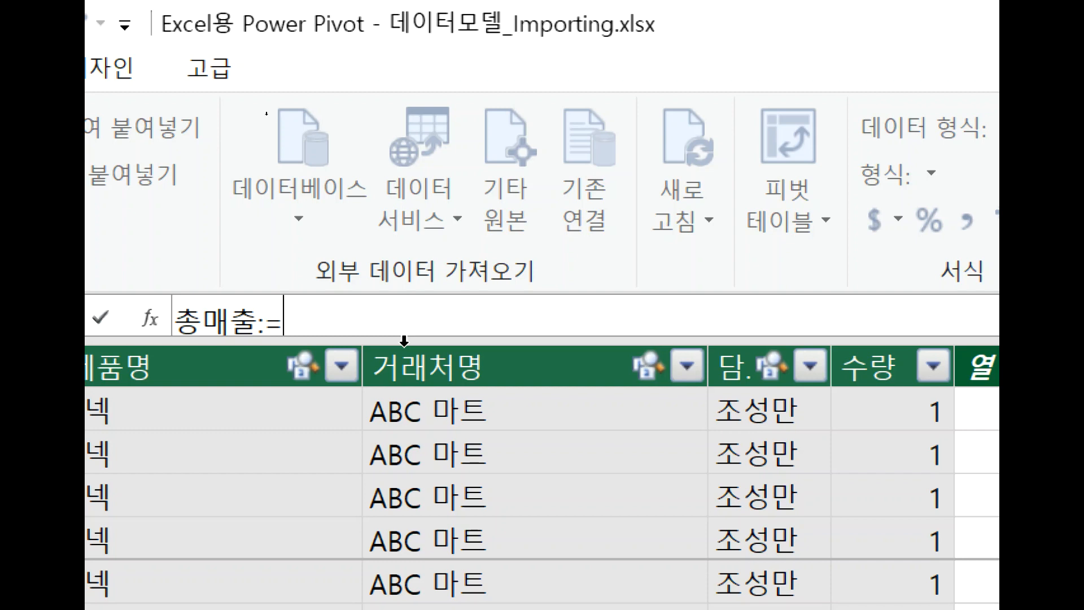
Insert the SUMX function as the start of the 총매출 measure's formula.
{"action": "type", "text": "ㄴ"}
{"action": "key", "text": "BackSpace"}
{"action": "type", "text": "s"}
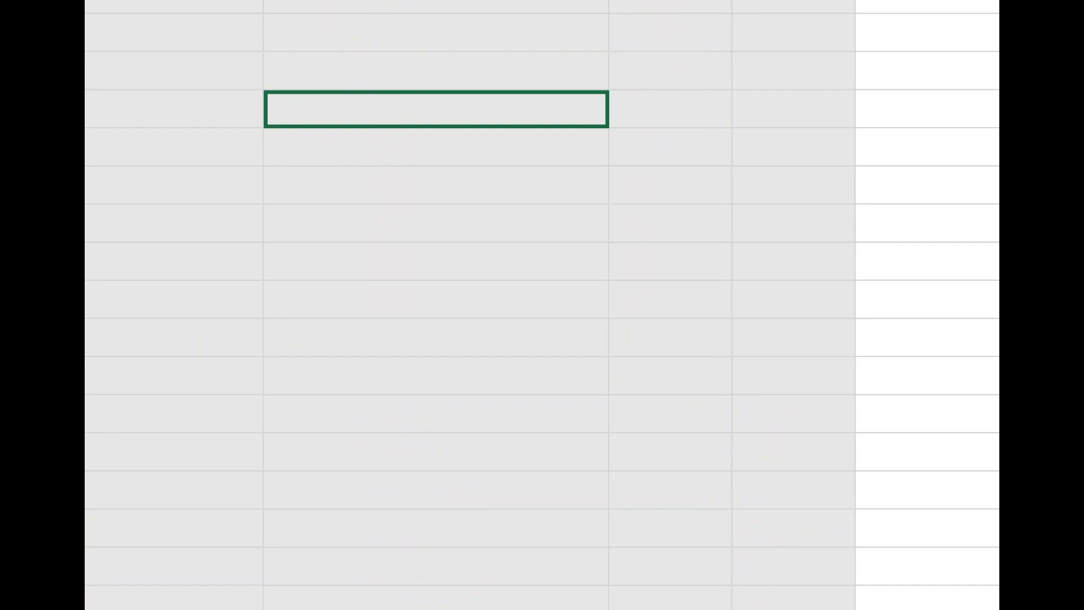
{"action": "type", "text": "um"}
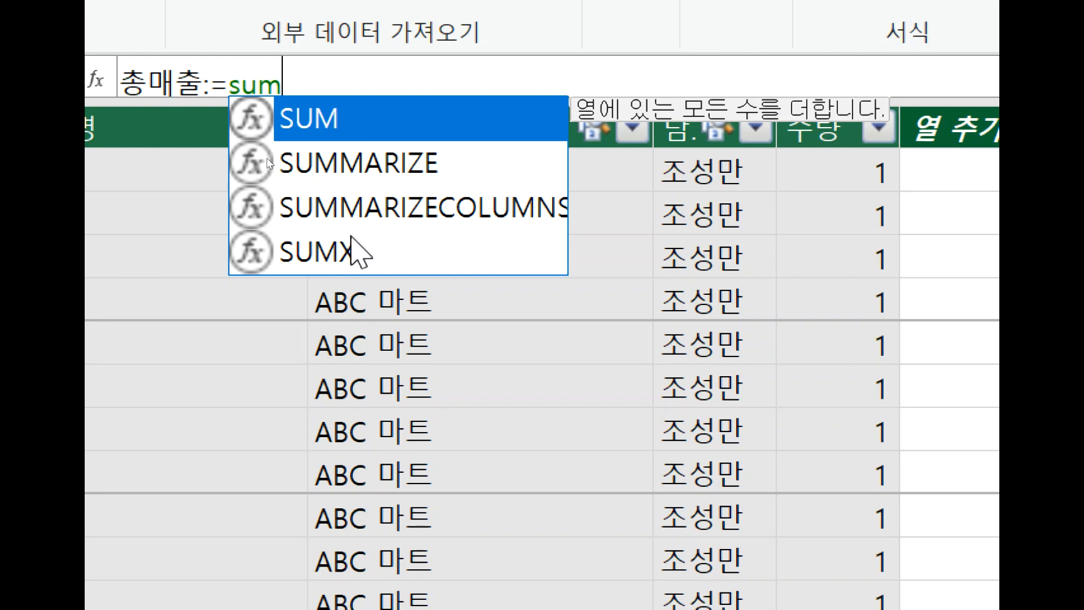
{"action": "left_click", "coordinate": [351, 238]}
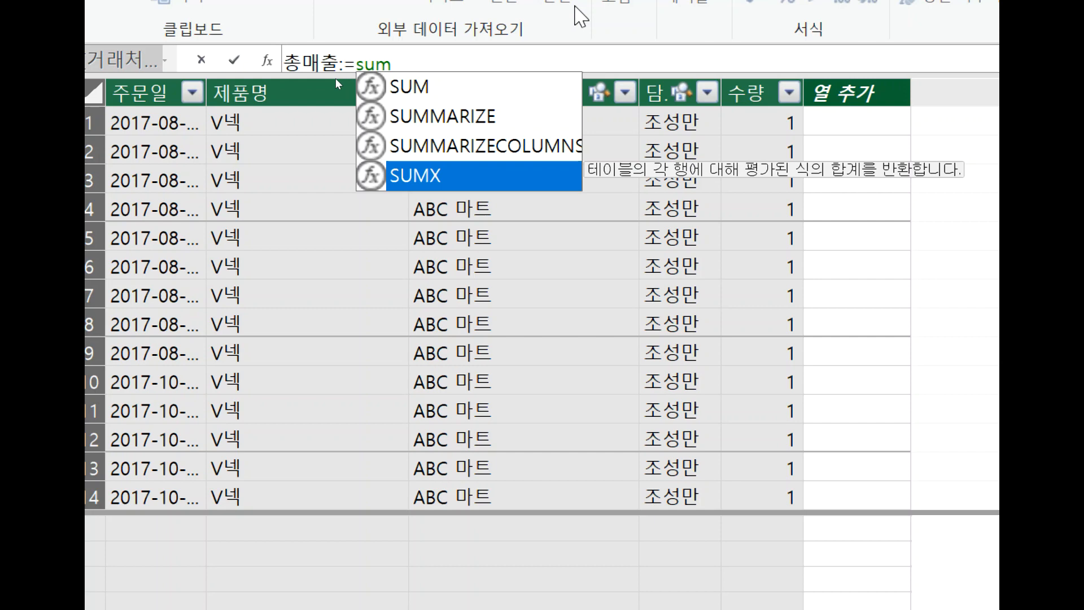
{"action": "key", "text": "Tab"}
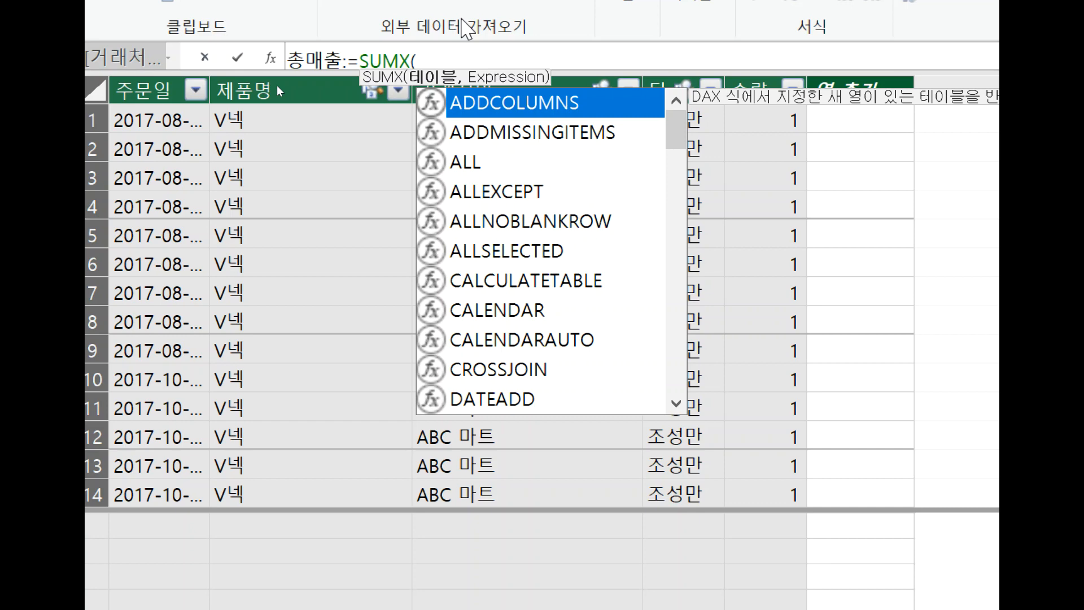
Supply the '주문' table as SUMX's first argument, followed by a comma.
{"action": "type", "text": "'"}
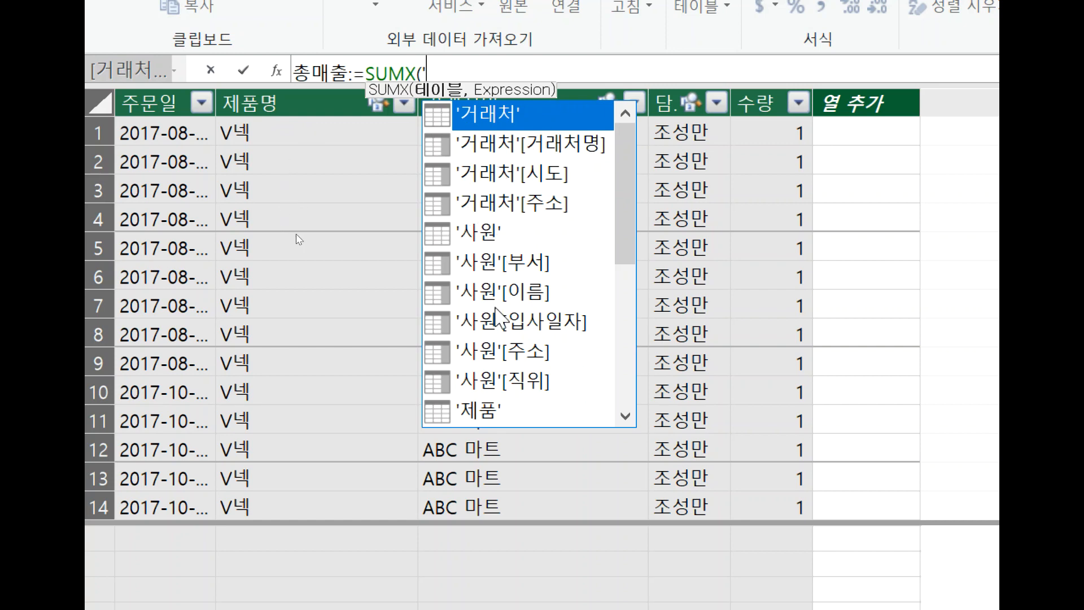
{"action": "scroll", "coordinate": [512, 356], "scroll_direction": "down", "scroll_amount": 2}
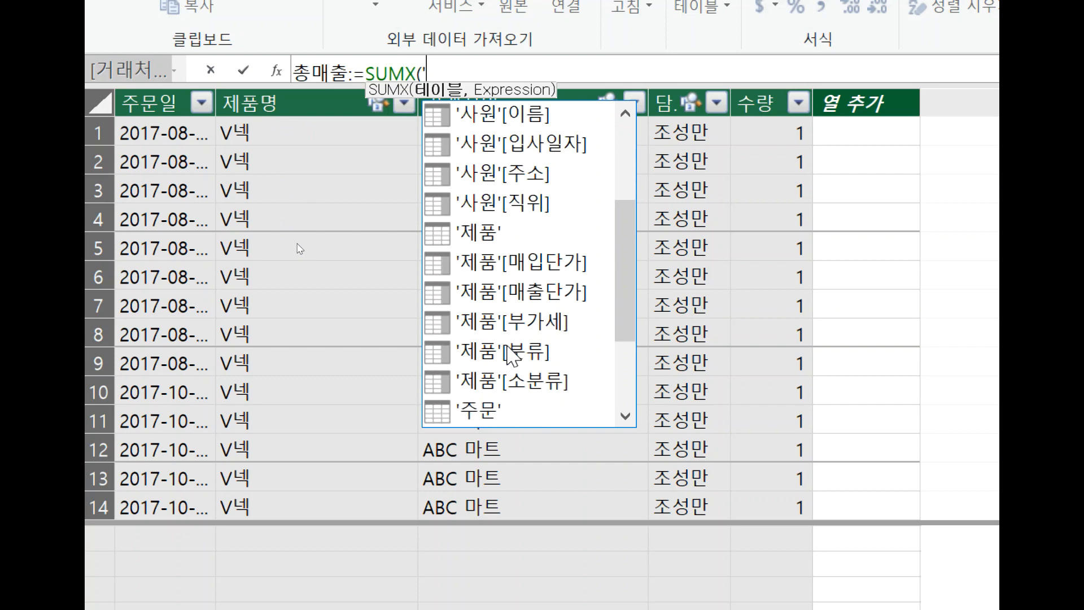
{"action": "scroll", "coordinate": [512, 356], "scroll_direction": "down", "scroll_amount": 2}
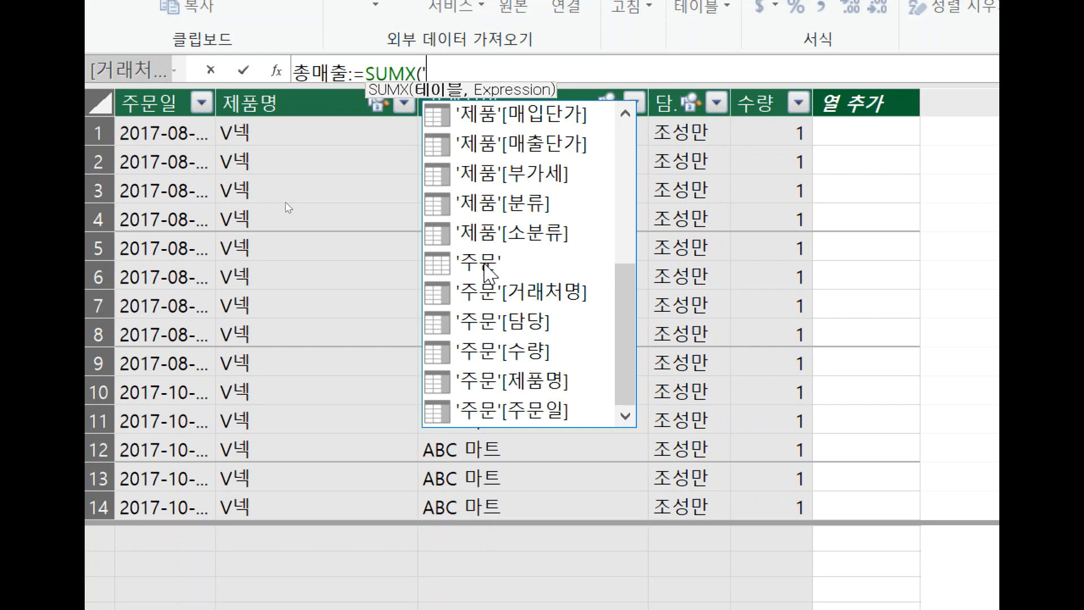
{"action": "left_click", "coordinate": [484, 266]}
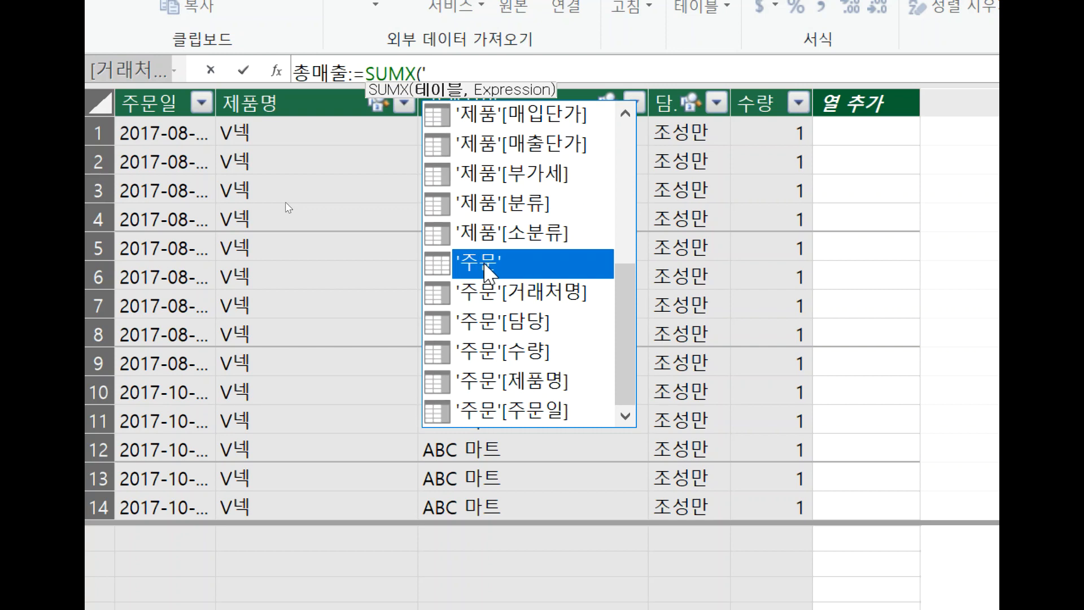
{"action": "double_click", "coordinate": [484, 266]}
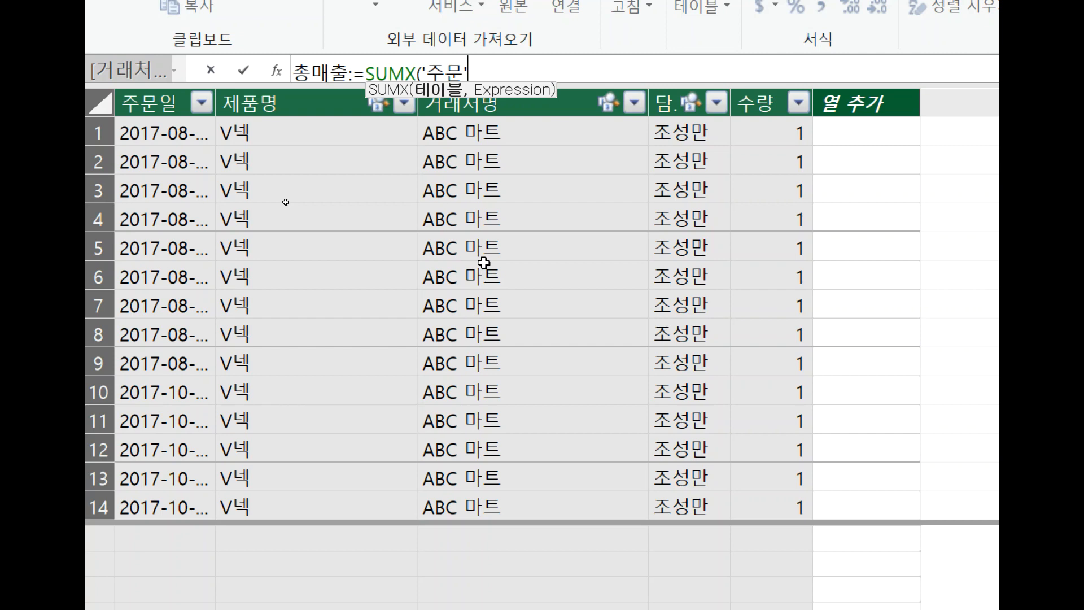
{"action": "type", "text": ","}
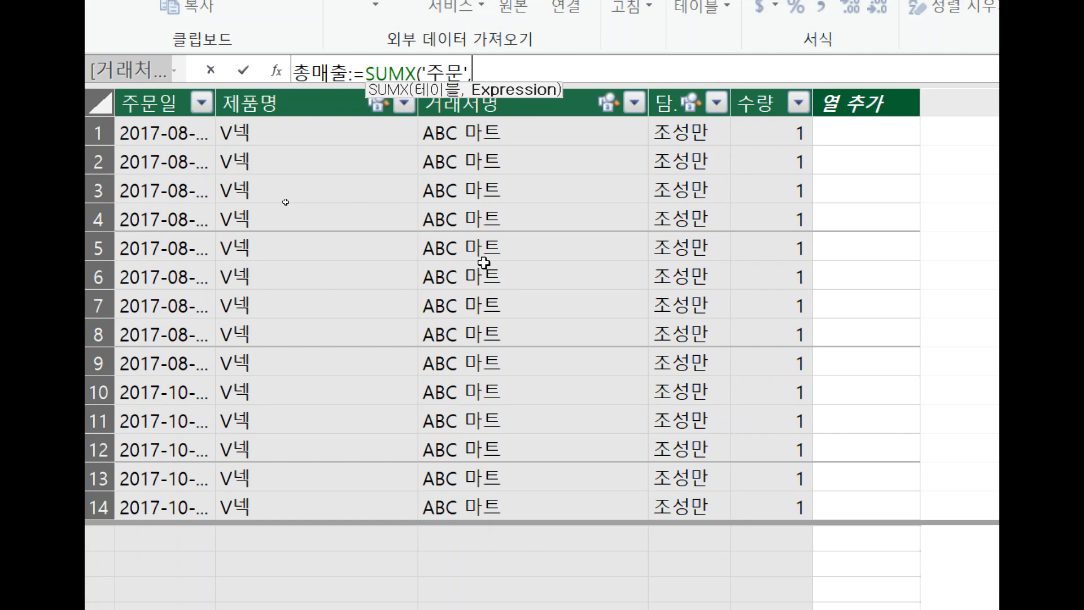
Insert the column '주문'[수량] as the start of SUMX's expression argument.
{"action": "type", "text": "'"}
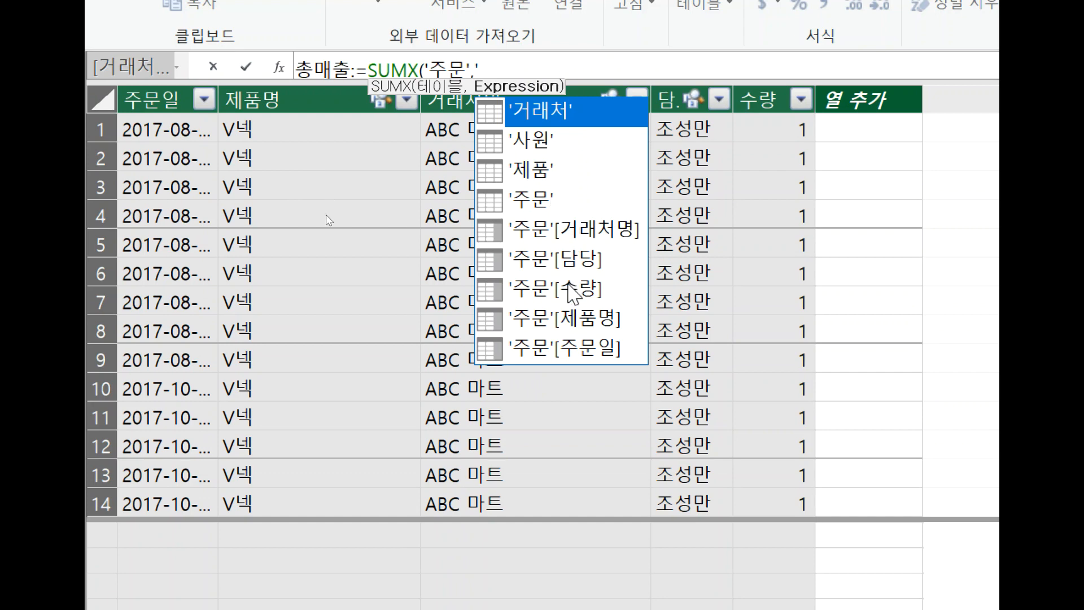
{"action": "left_click", "coordinate": [572, 290]}
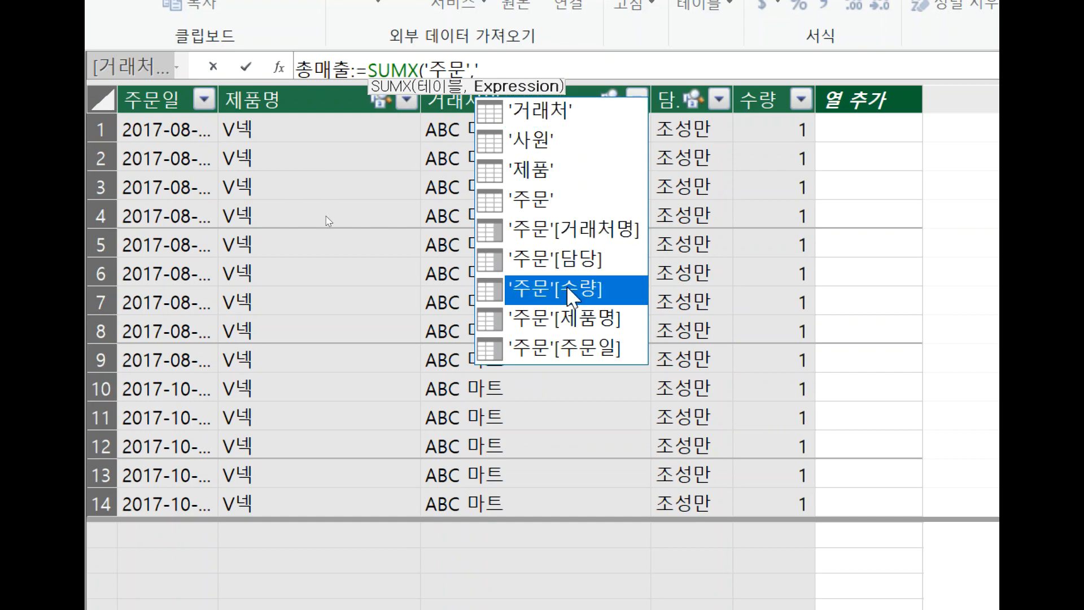
{"action": "double_click", "coordinate": [572, 290]}
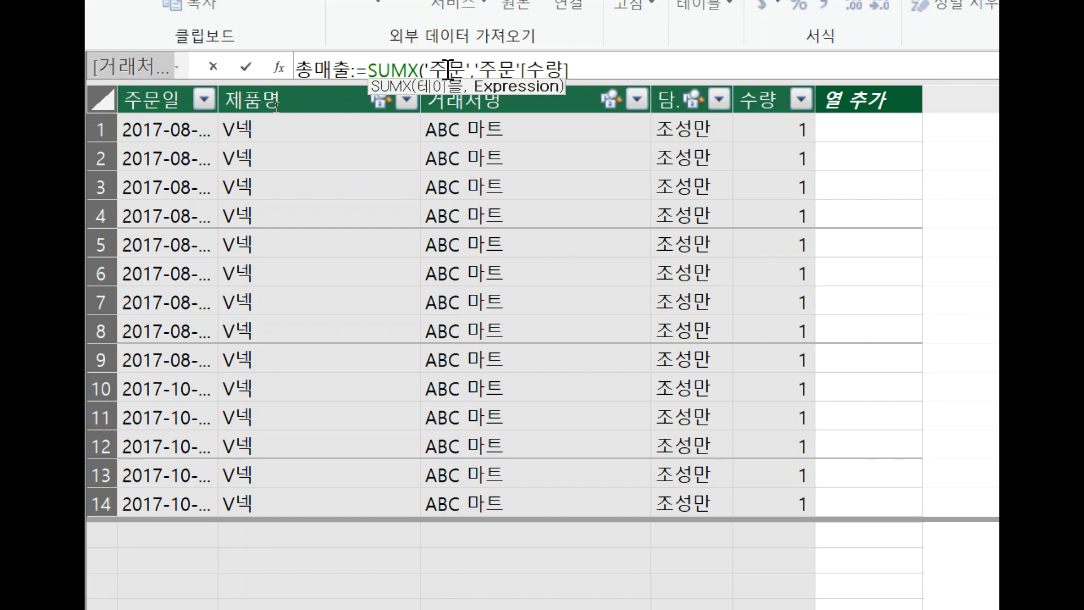
Multiply '주문'[수량] by the RELATED function with '제품'[매출단가] as its column.
{"action": "left_click", "coordinate": [574, 70]}
{"action": "type", "text": "*"}
{"action": "type", "text": "r"}
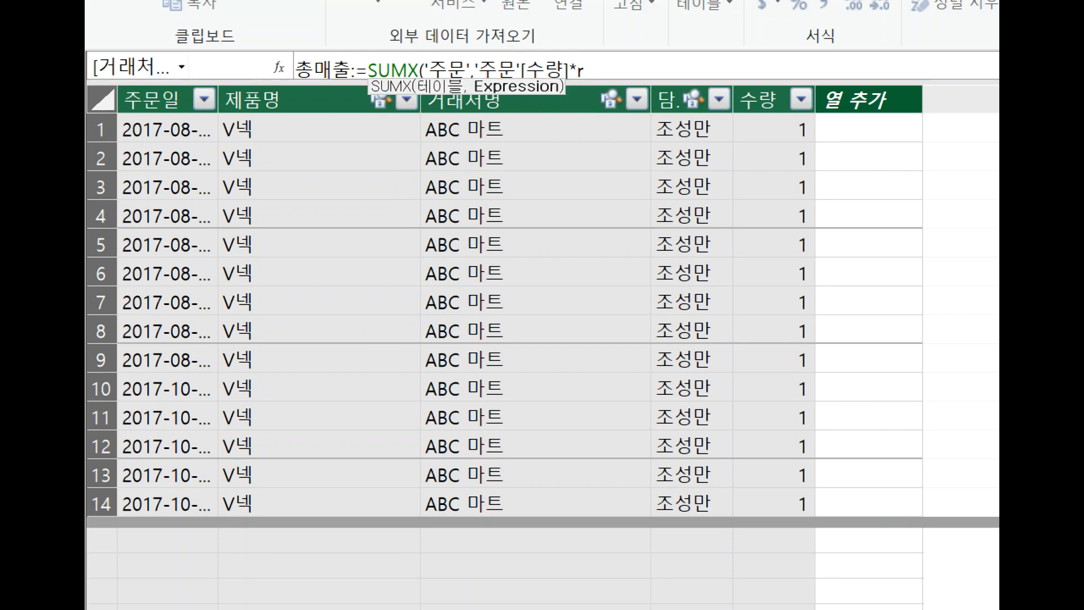
{"action": "type", "text": "el"}
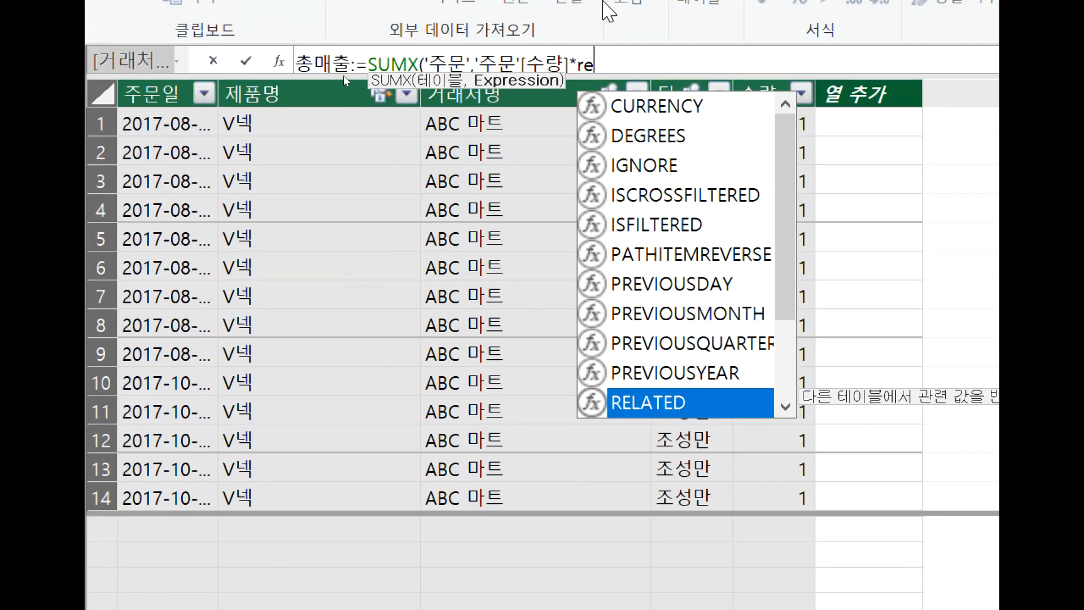
{"action": "key", "text": "Tab"}
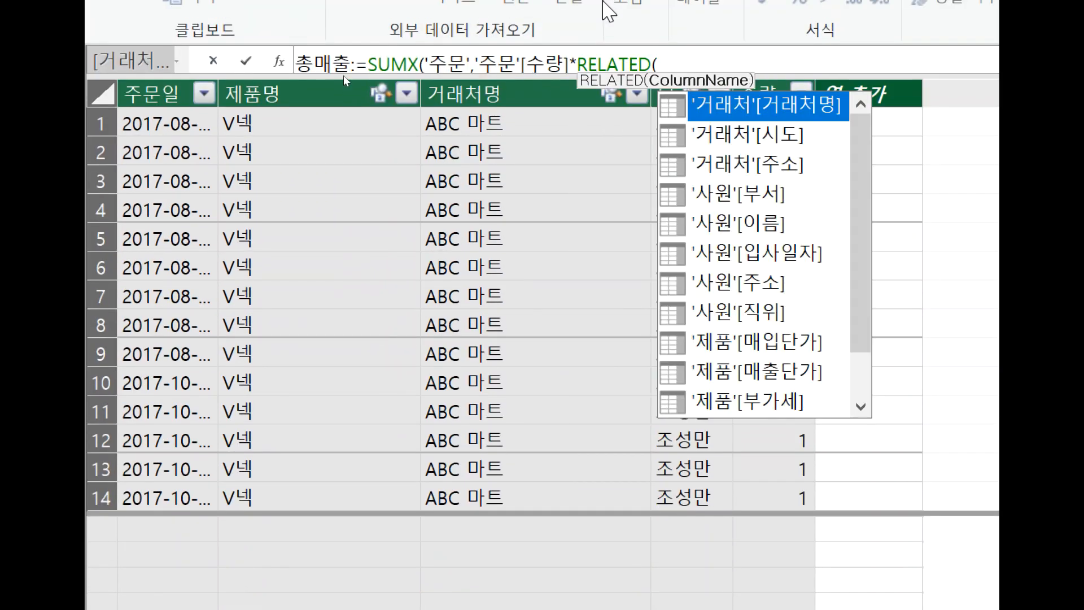
{"action": "left_click", "coordinate": [805, 381]}
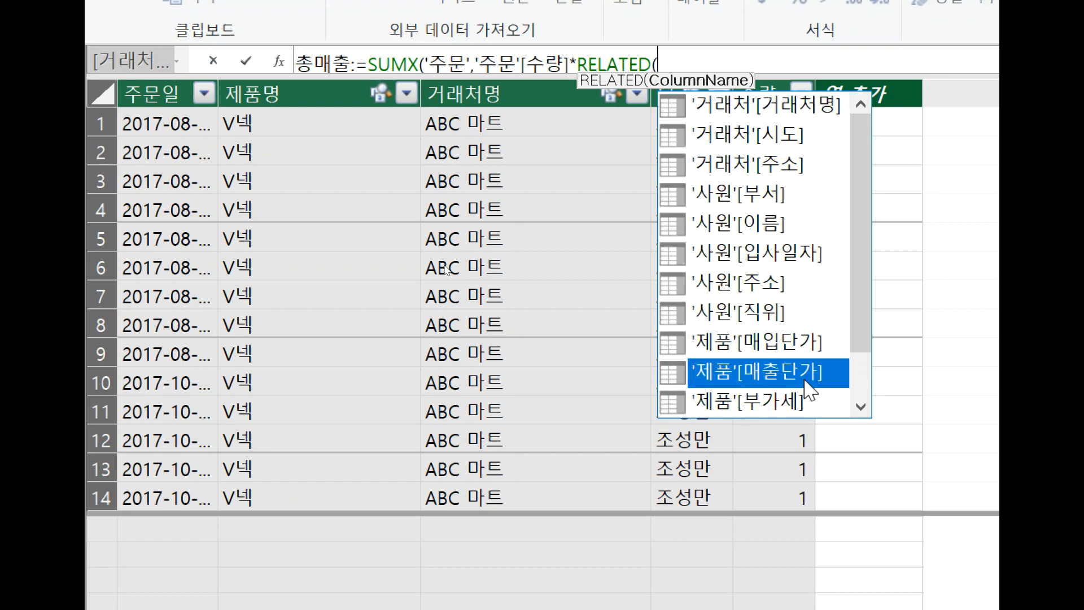
{"action": "double_click", "coordinate": [805, 382]}
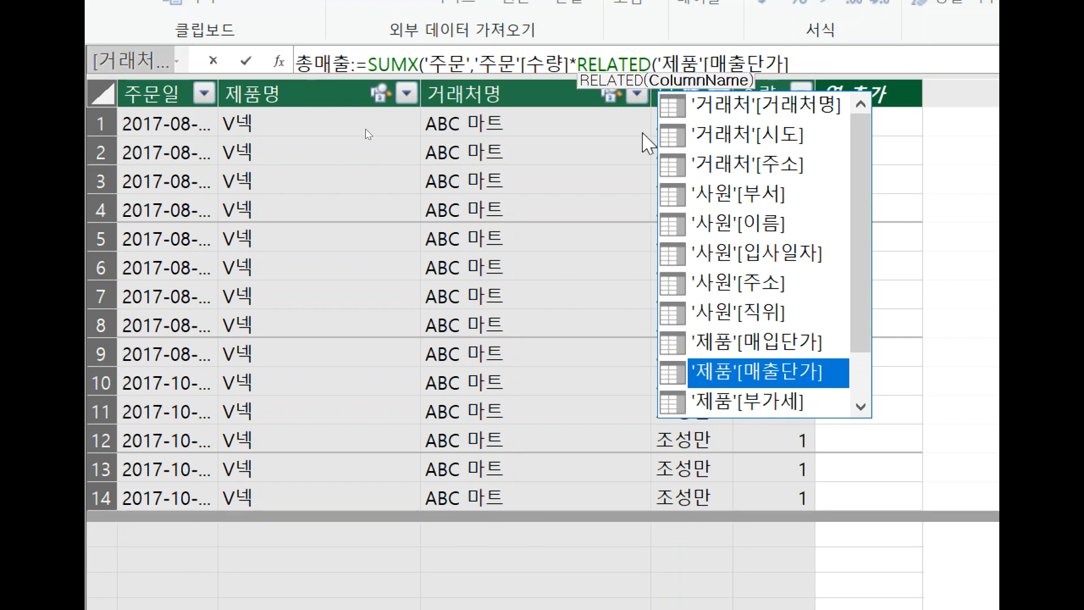
Close the RELATED and SUMX parentheses and commit the 총매출 measure.
{"action": "left_click", "coordinate": [802, 63]}
{"action": "type", "text": ")"}
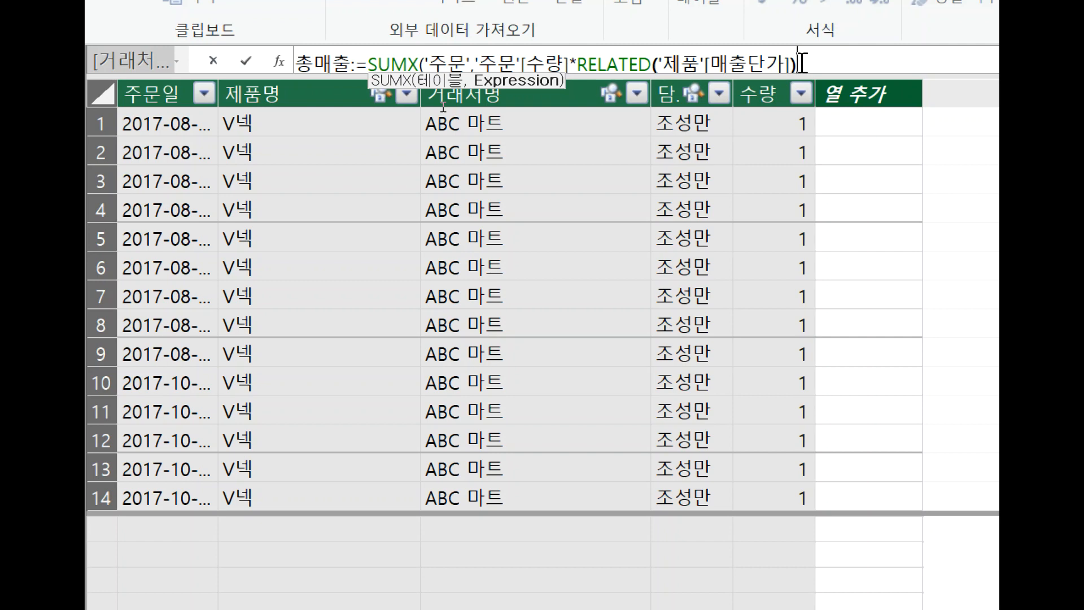
{"action": "type", "text": ")"}
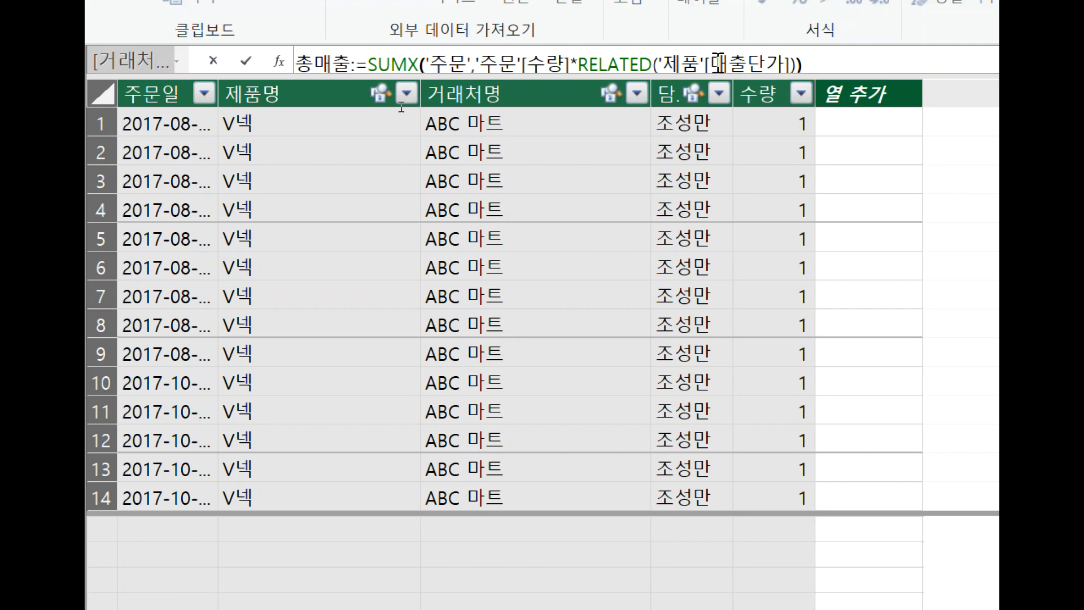
{"action": "key", "text": "Return"}
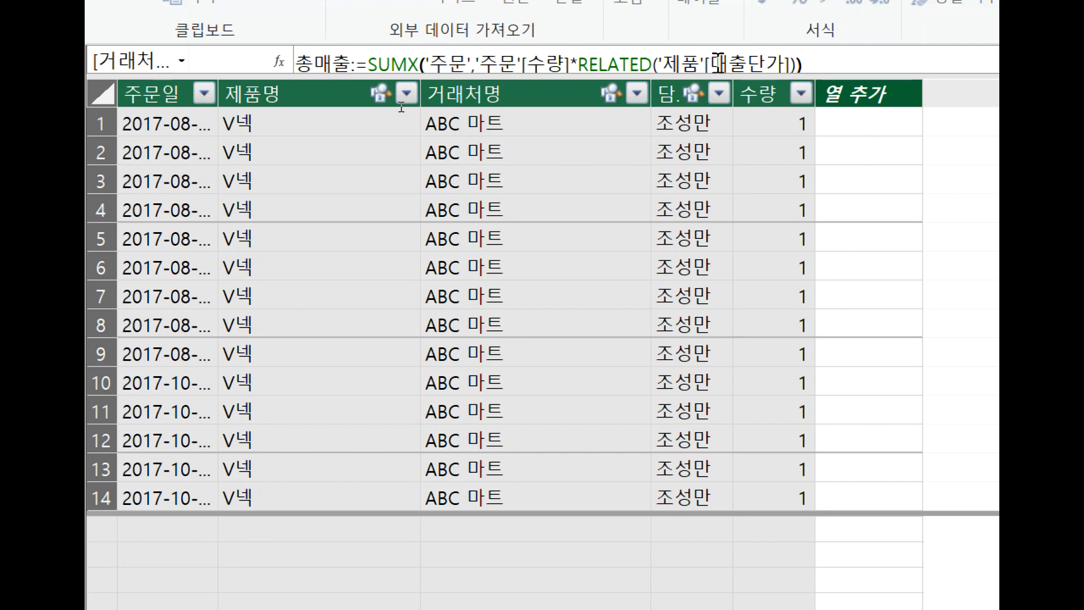